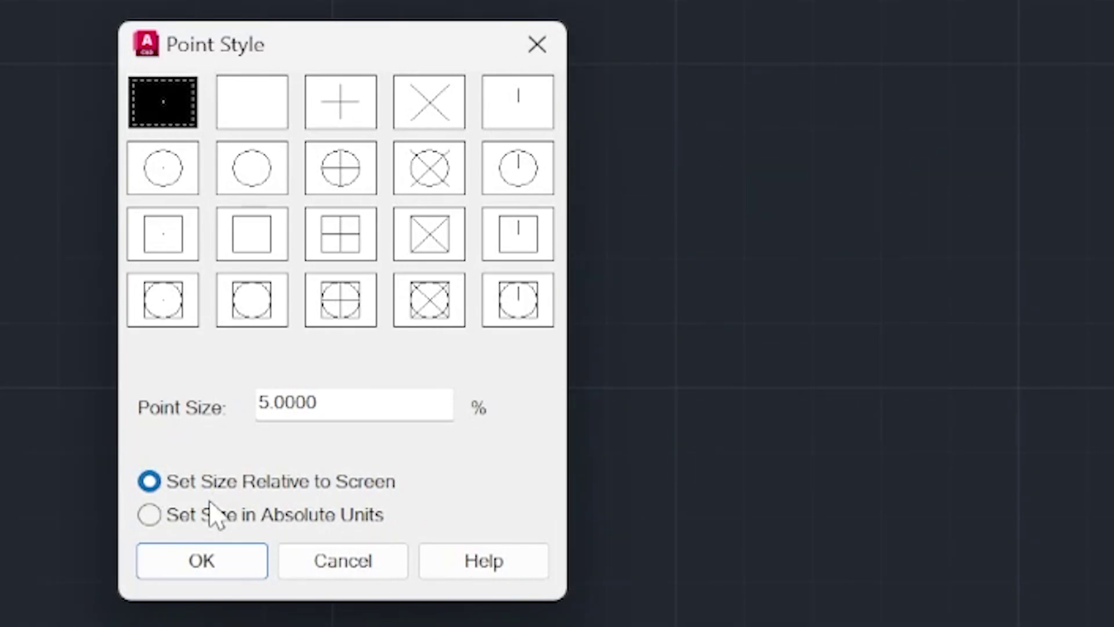
Set the point style to the circle with an X through it, with a point size of 1 in absolute units.
{"action": "left_click", "coordinate": [440, 178]}
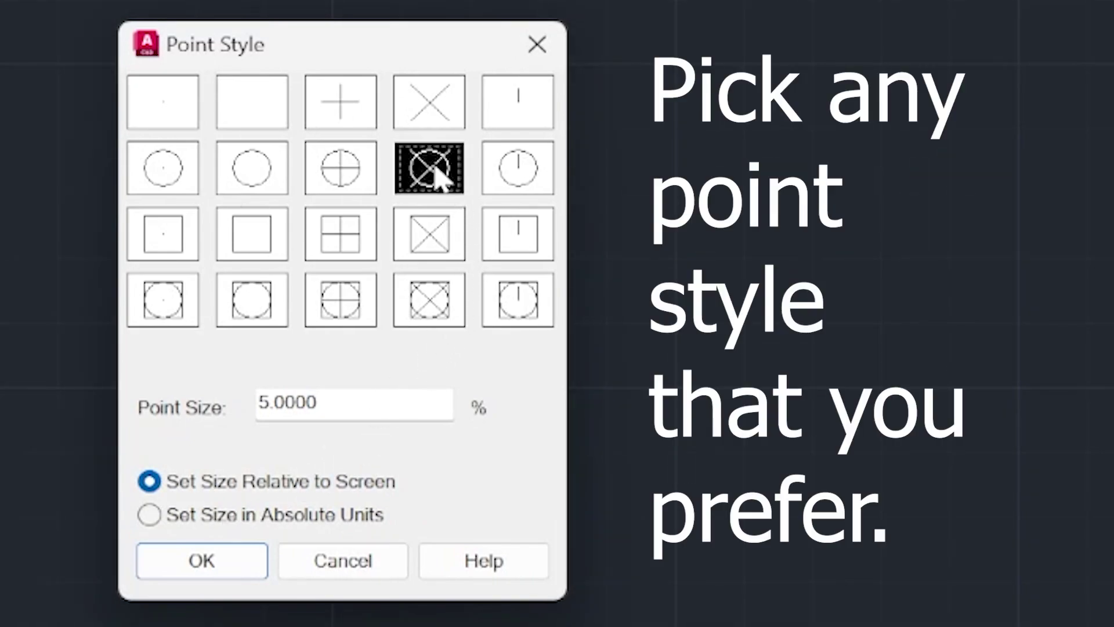
{"action": "left_click", "coordinate": [329, 405]}
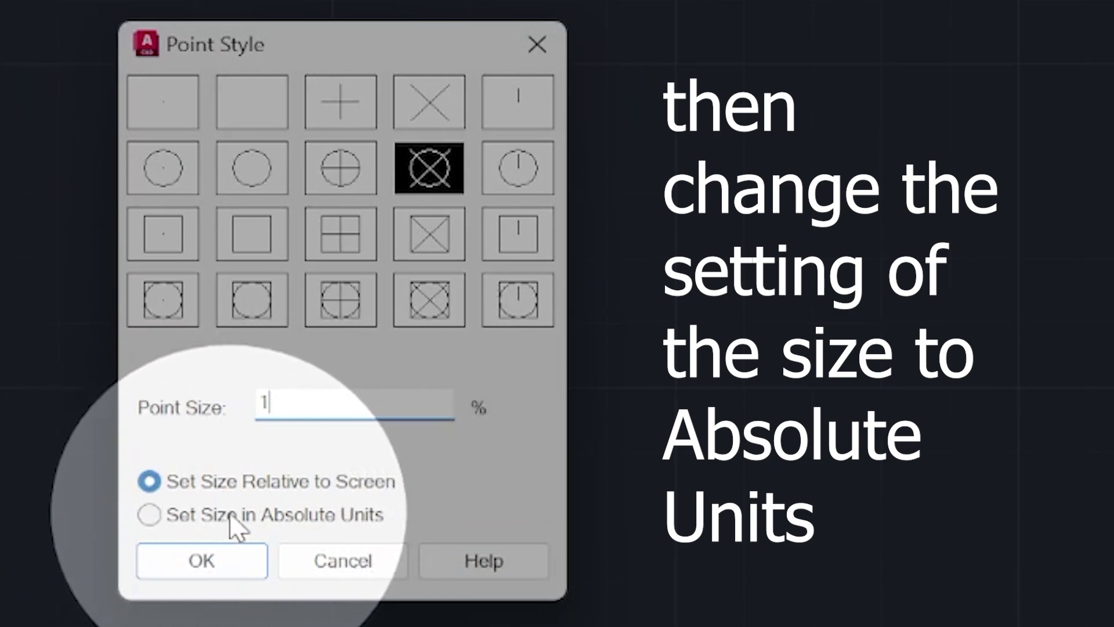
{"action": "left_click", "coordinate": [152, 515]}
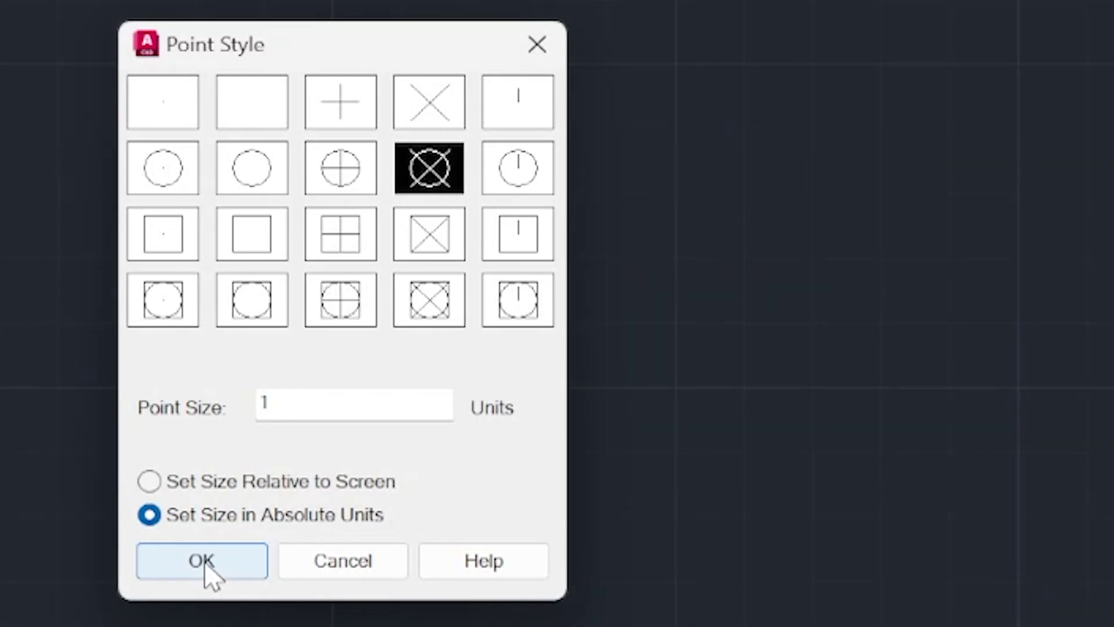
{"action": "left_click", "coordinate": [202, 560]}
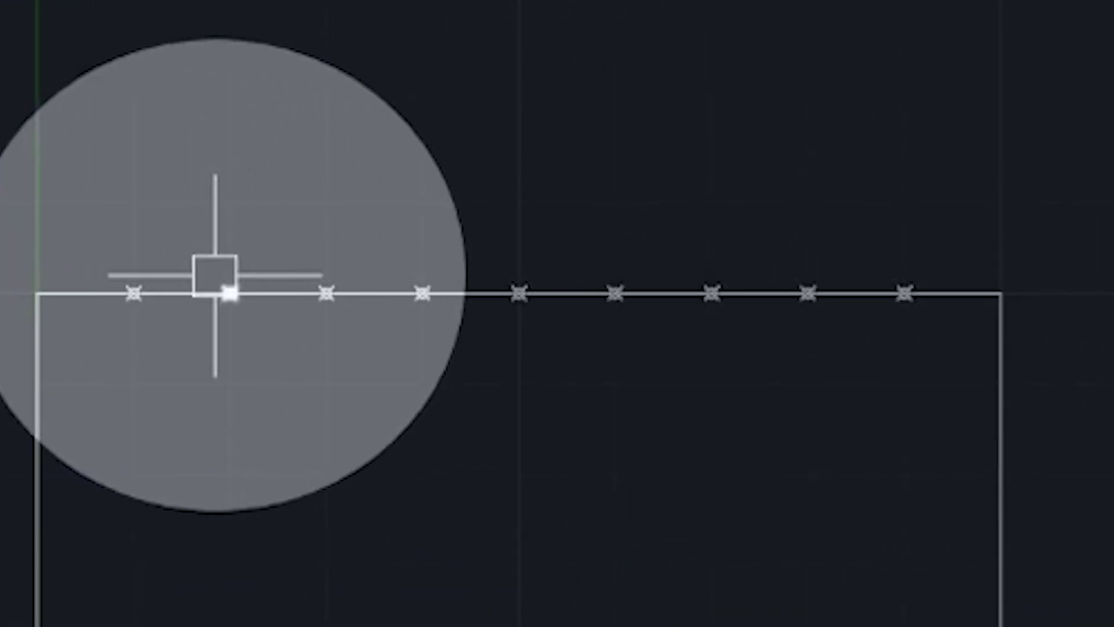
Divide the square's bottom edge into 10 segments with the Divide command.
{"action": "scroll", "coordinate": [215, 273], "scroll_direction": "up", "scroll_amount": 4}
{"action": "mouse_move", "coordinate": [216, 273]}
{"action": "middle_mouse_down"}
{"action": "mouse_move", "coordinate": [371, 342]}
{"action": "mouse_move", "coordinate": [514, 448]}
{"action": "middle_mouse_up"}
{"action": "scroll", "coordinate": [372, 342], "scroll_direction": "up", "scroll_amount": 2}
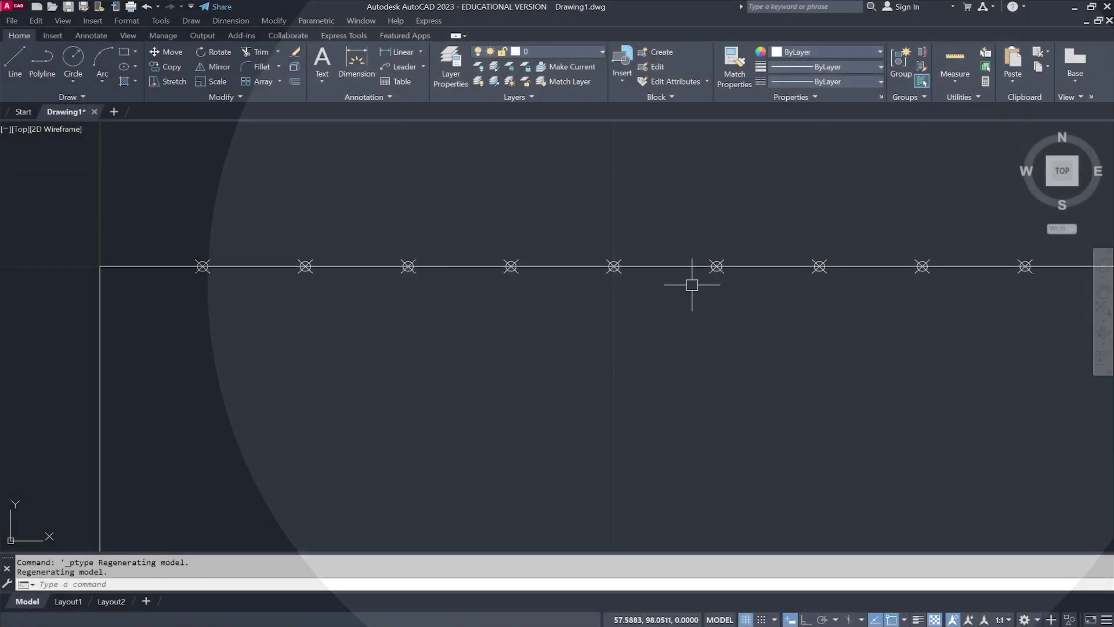
{"action": "scroll", "coordinate": [561, 341], "scroll_direction": "down", "scroll_amount": 4}
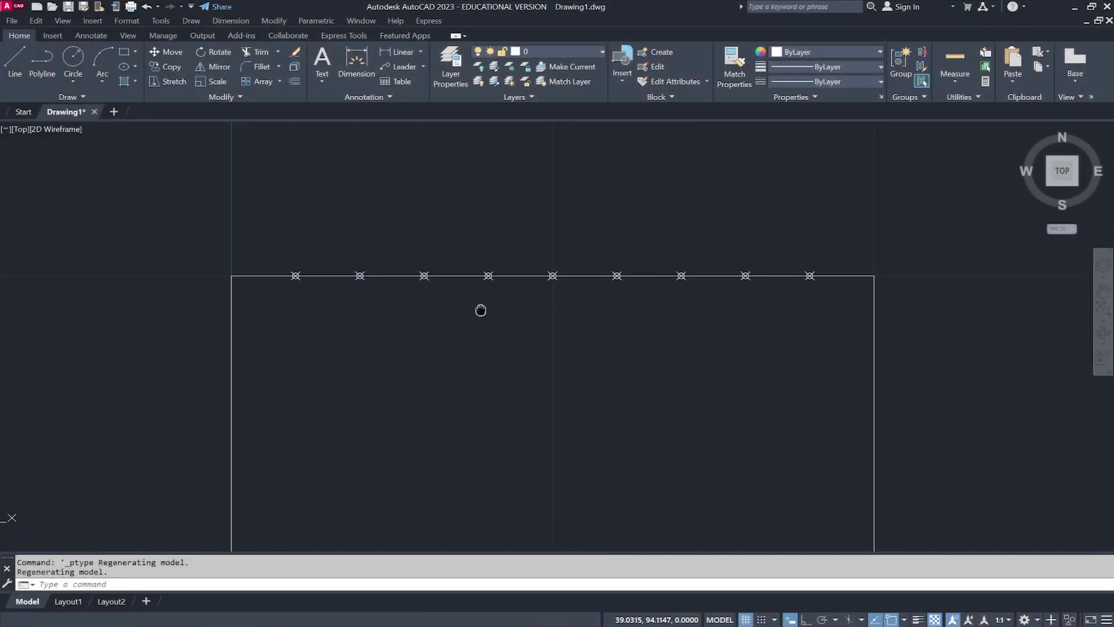
{"action": "mouse_move", "coordinate": [480, 311]}
{"action": "middle_mouse_down"}
{"action": "mouse_move", "coordinate": [431, 239]}
{"action": "mouse_move", "coordinate": [406, 175]}
{"action": "mouse_move", "coordinate": [398, 216]}
{"action": "middle_mouse_up"}
{"action": "scroll", "coordinate": [404, 183], "scroll_direction": "down", "scroll_amount": 2}
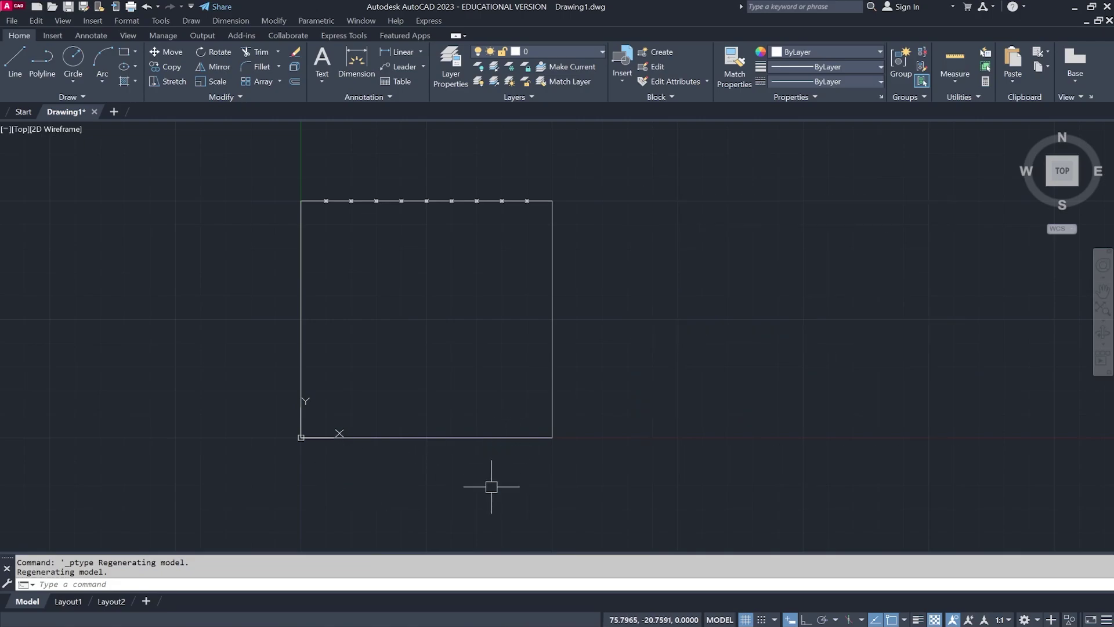
{"action": "left_click", "coordinate": [91, 583]}
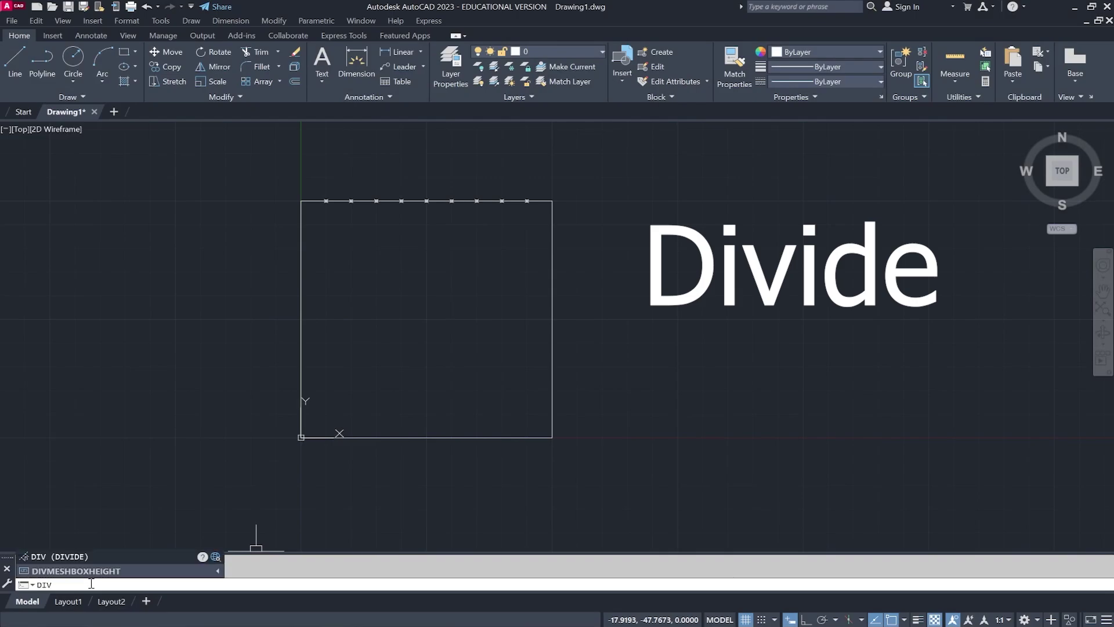
{"action": "left_click", "coordinate": [91, 583]}
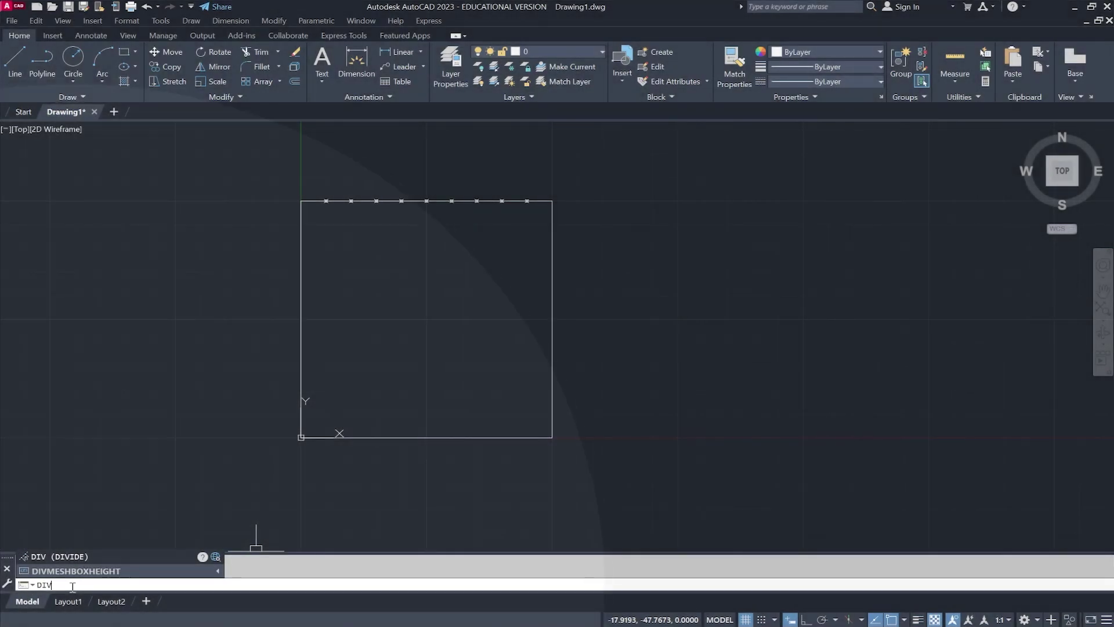
{"action": "key", "text": "Return"}
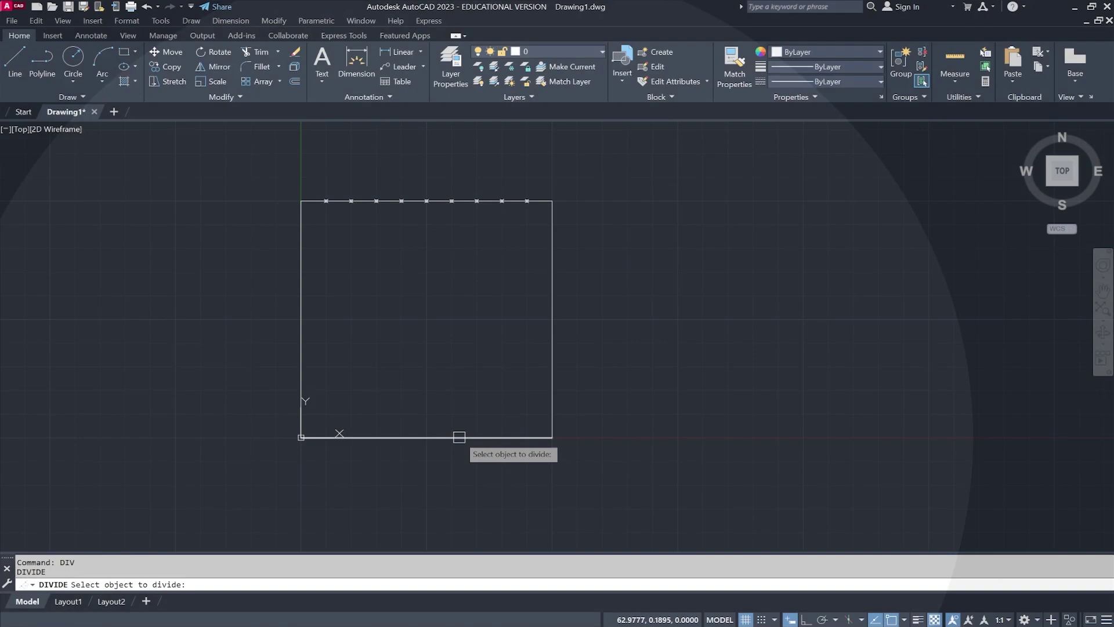
{"action": "left_click", "coordinate": [458, 437]}
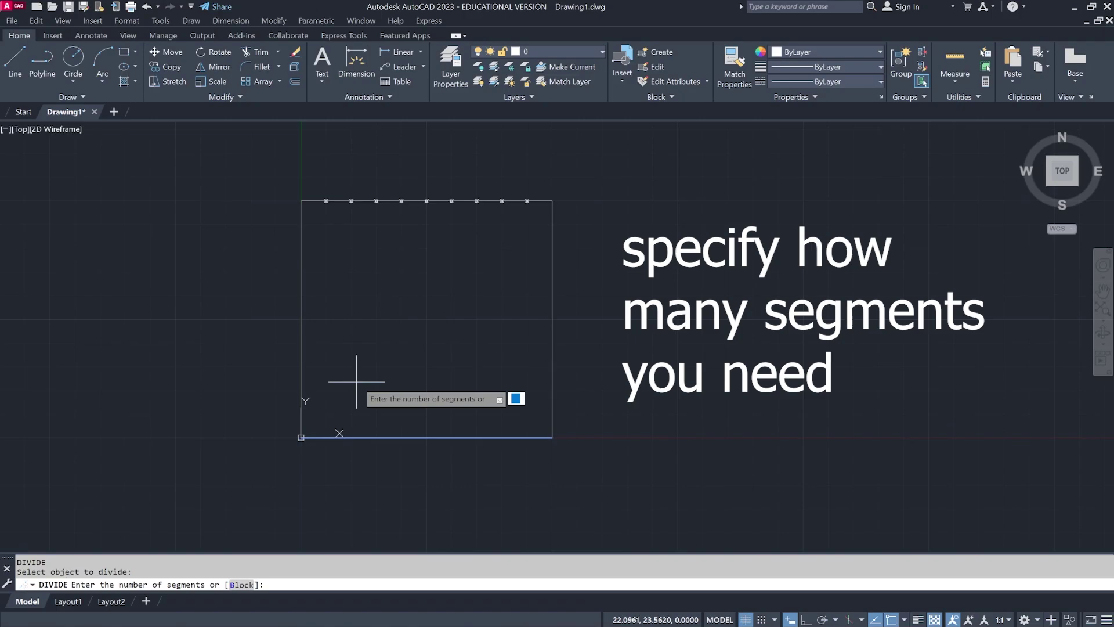
{"action": "type", "text": "10"}
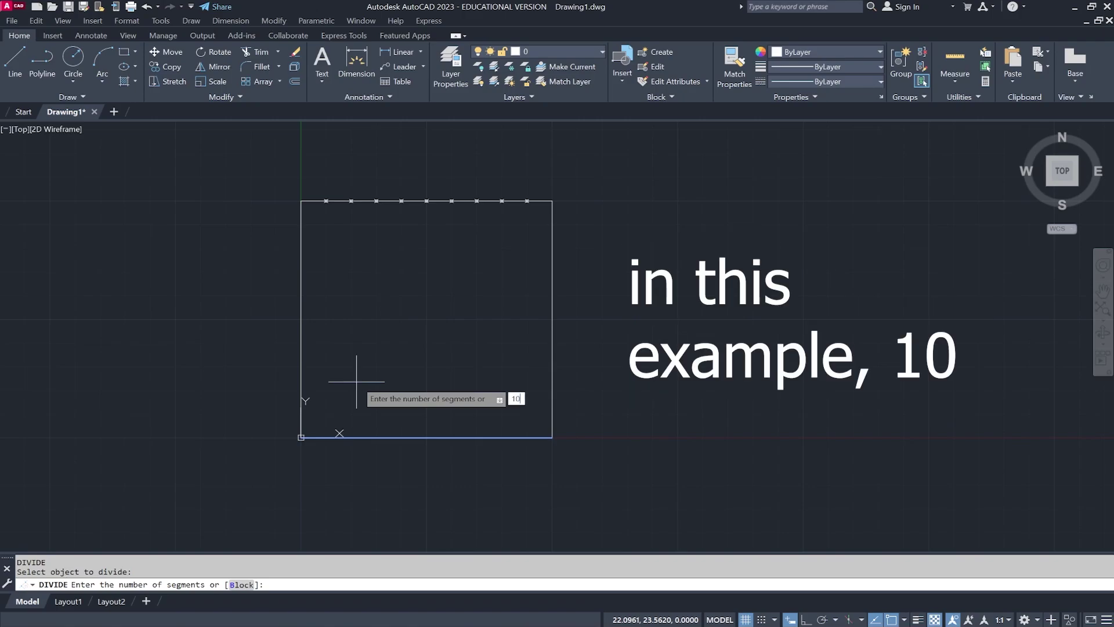
{"action": "key", "text": "Return"}
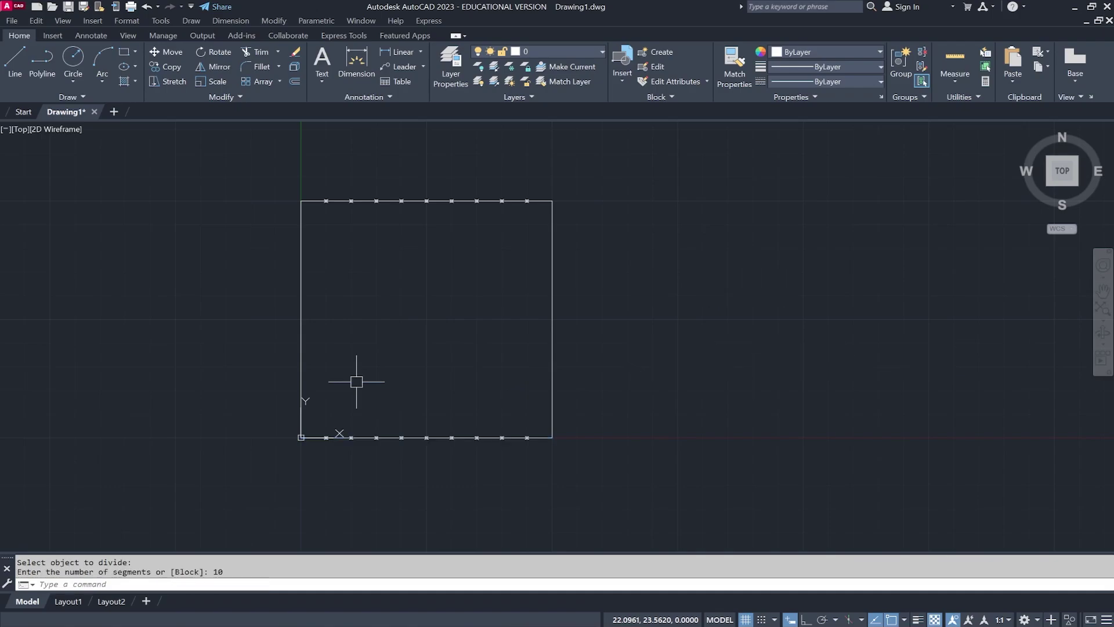
Draw a vertical line from the first division point on the square's top edge to the first one on the bottom edge.
{"action": "scroll", "coordinate": [379, 451], "scroll_direction": "up", "scroll_amount": 4}
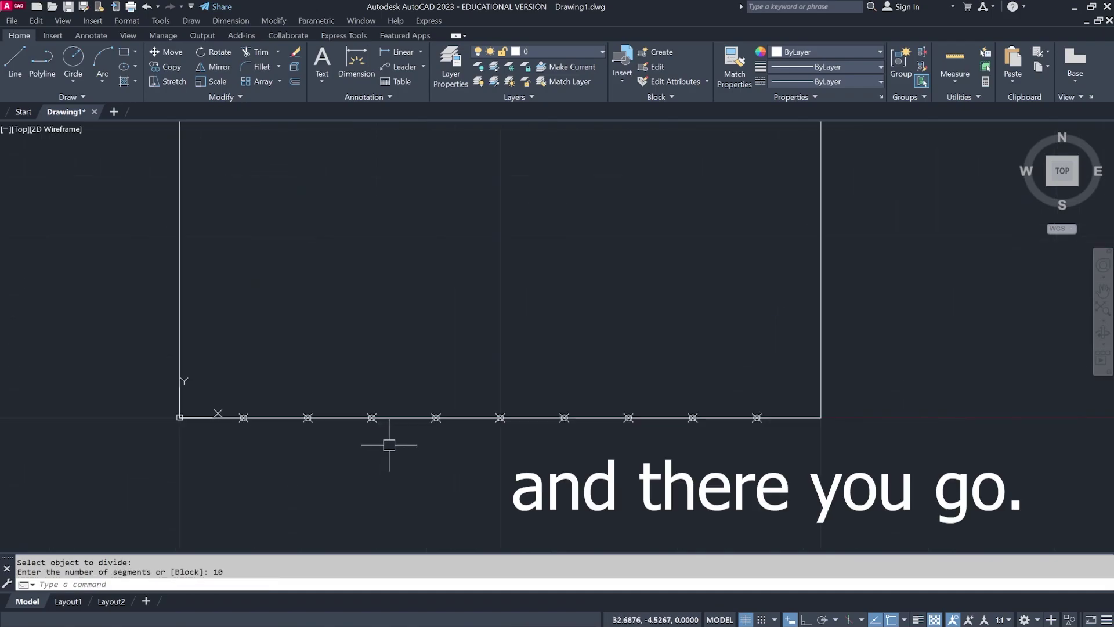
{"action": "scroll", "coordinate": [389, 445], "scroll_direction": "up", "scroll_amount": 2}
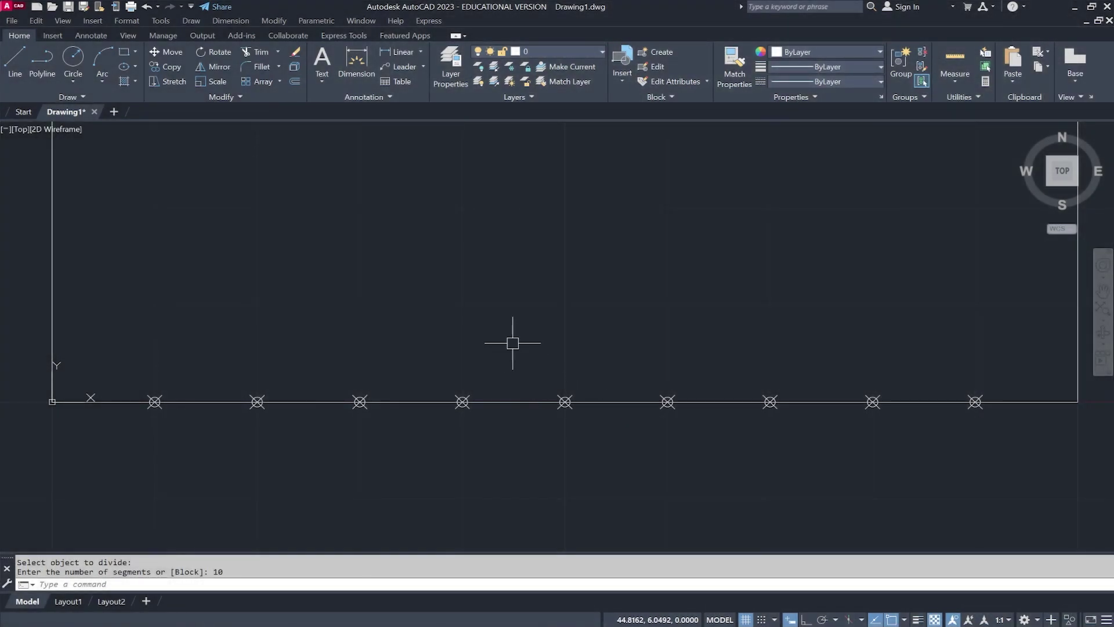
{"action": "scroll", "coordinate": [513, 343], "scroll_direction": "down", "scroll_amount": 3}
{"action": "mouse_move", "coordinate": [505, 356]}
{"action": "middle_mouse_down"}
{"action": "mouse_move", "coordinate": [460, 522]}
{"action": "mouse_move", "coordinate": [422, 472]}
{"action": "middle_mouse_up"}
{"action": "scroll", "coordinate": [460, 522], "scroll_direction": "down", "scroll_amount": 2}
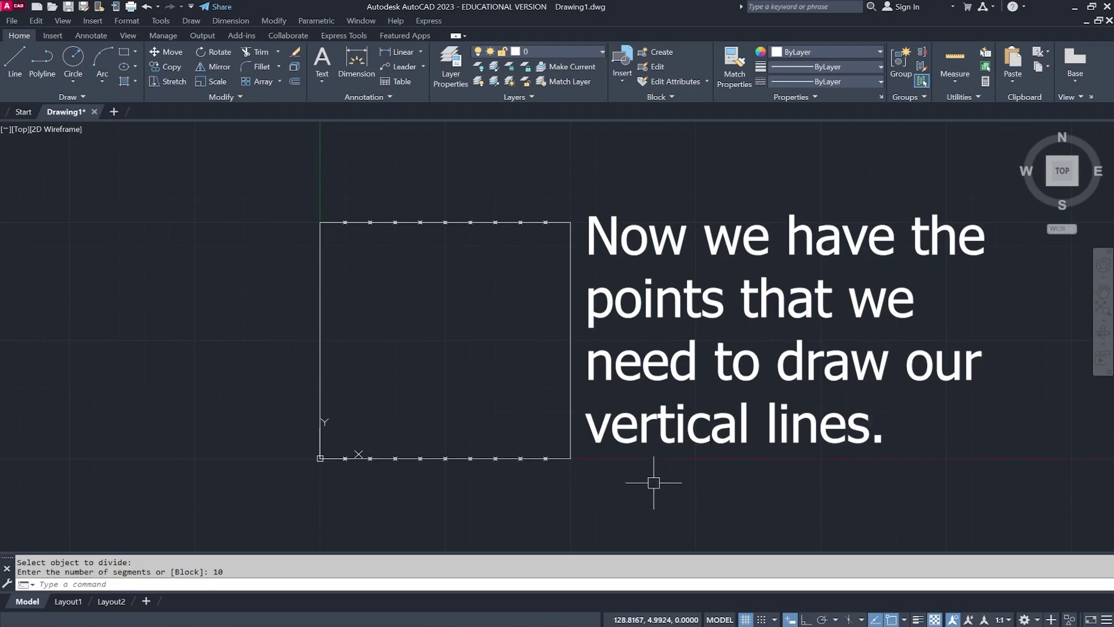
{"action": "middle_click_drag", "start_coordinate": [628, 421], "coordinate": [561, 413]}
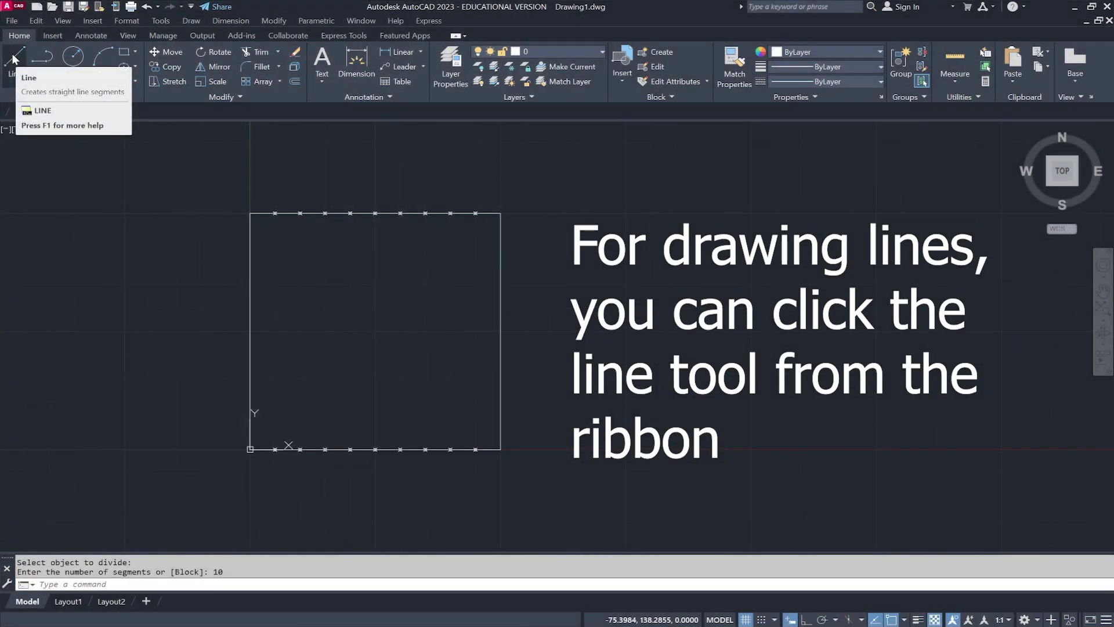
{"action": "left_click", "coordinate": [14, 58]}
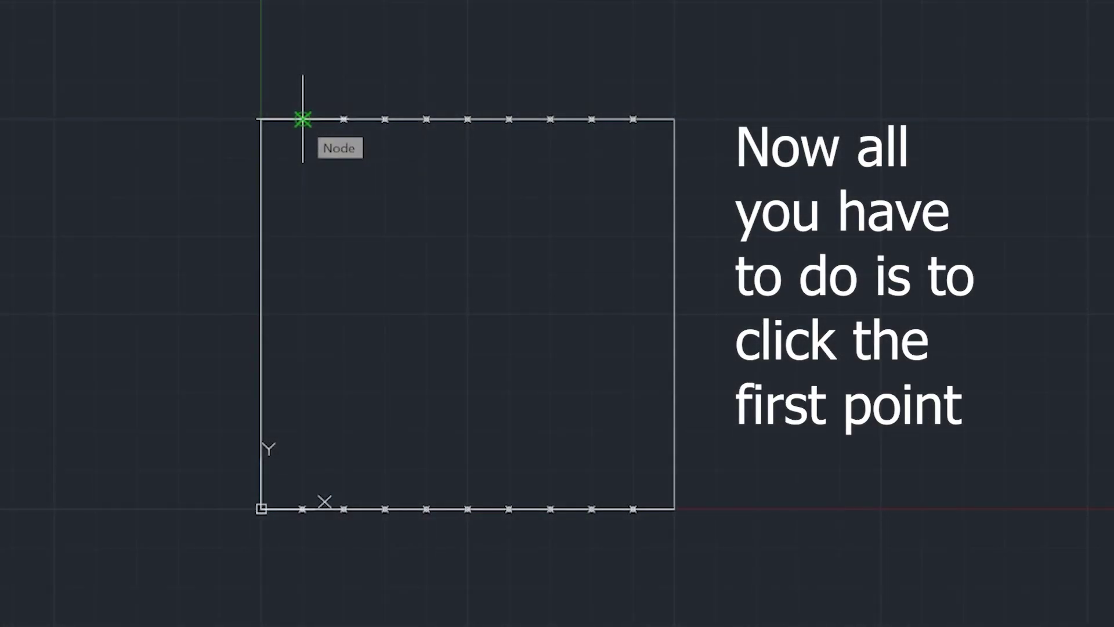
{"action": "left_click", "coordinate": [303, 119]}
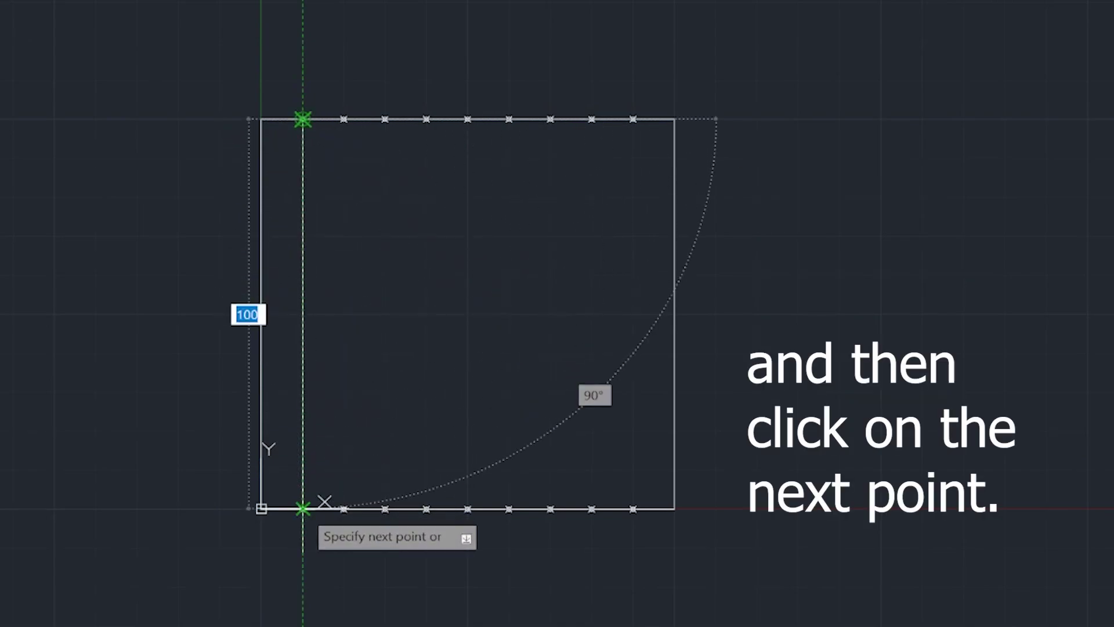
{"action": "left_click", "coordinate": [303, 509]}
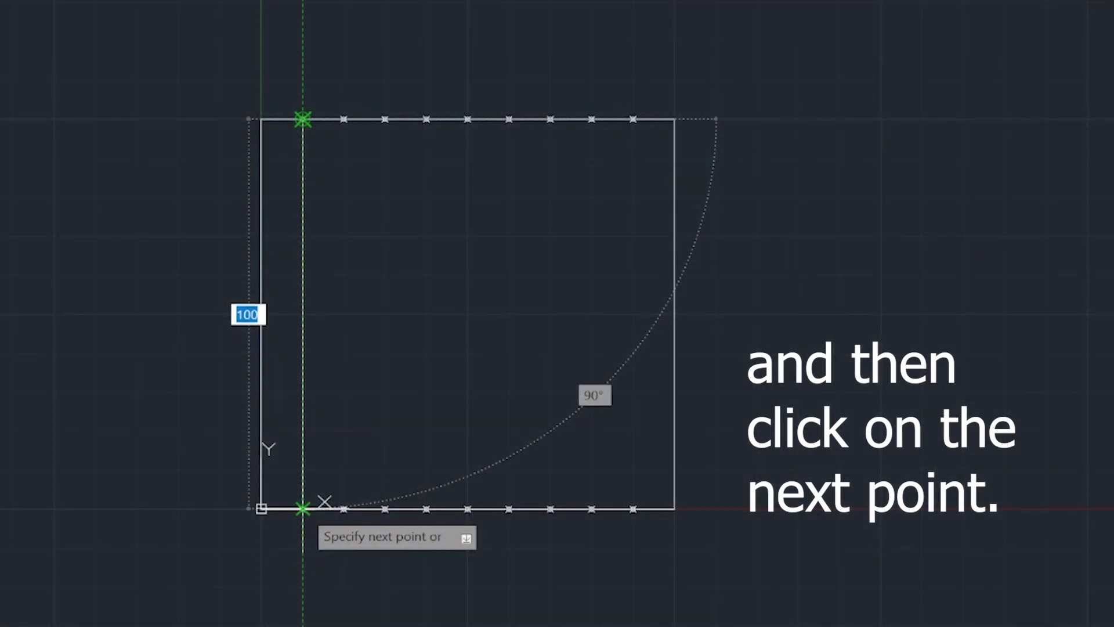
{"action": "left_click", "coordinate": [303, 509]}
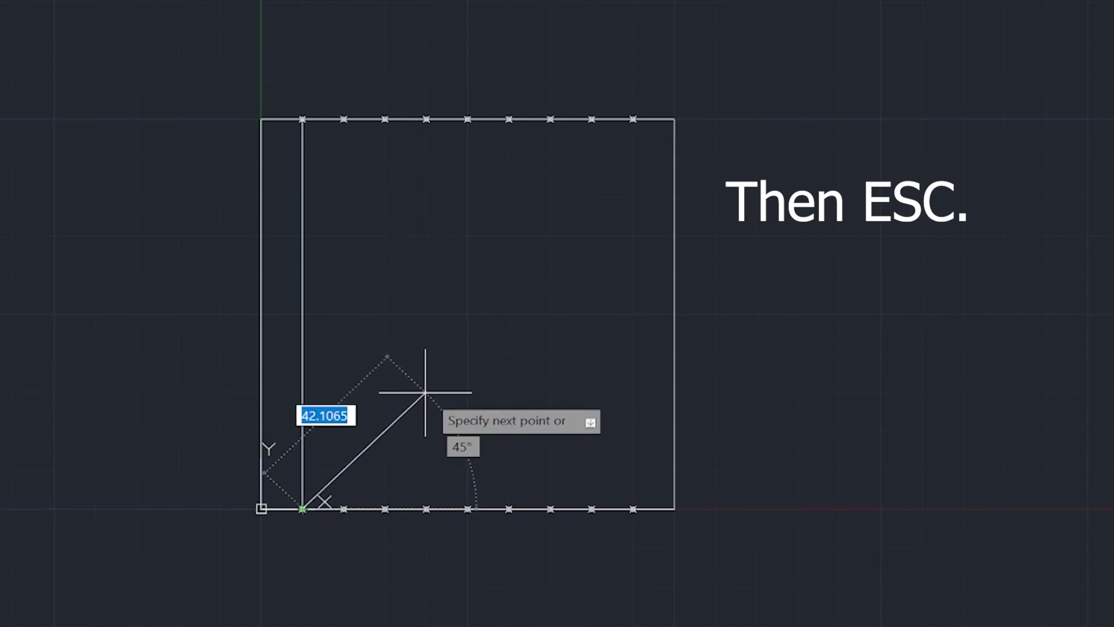
{"action": "key", "text": "Escape"}
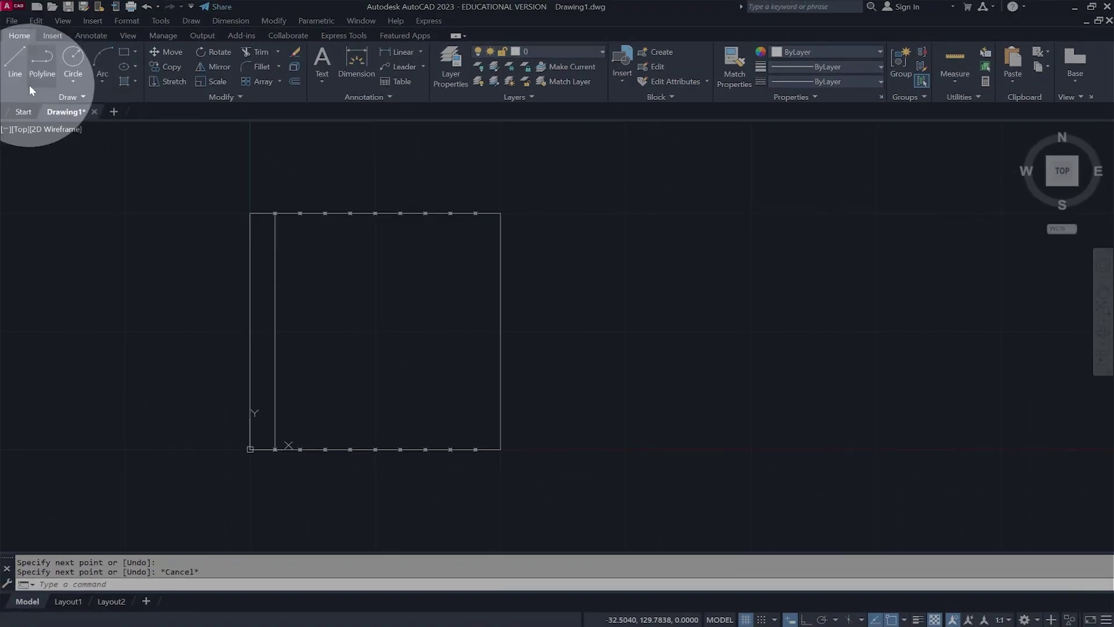
Draw two more vertical lines joining the second and third pairs of division points on the top and bottom edges.
{"action": "left_click", "coordinate": [16, 64]}
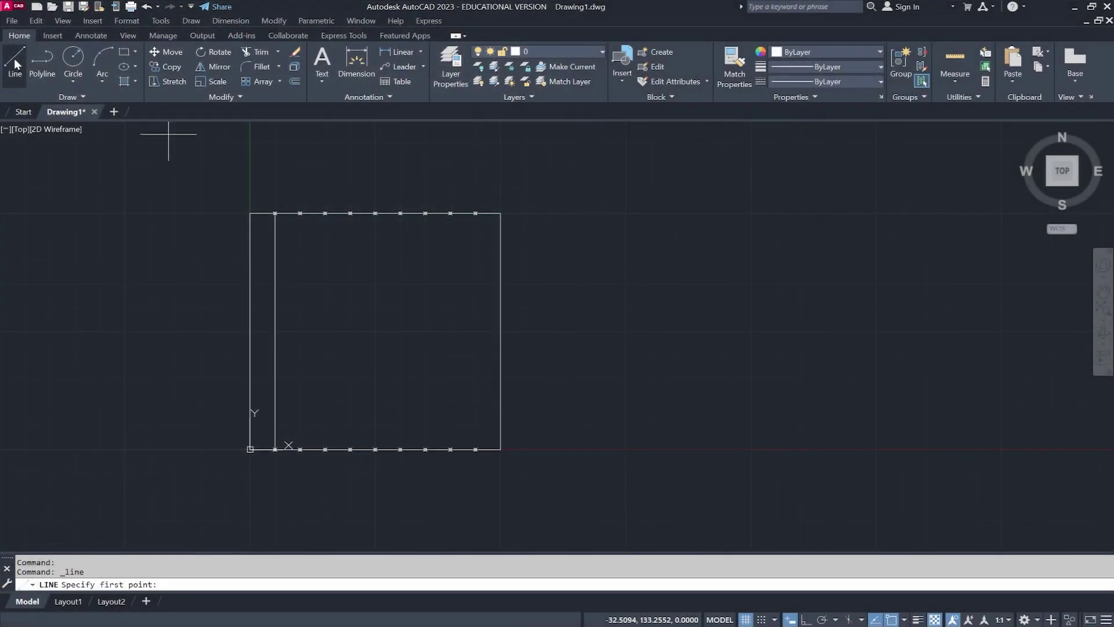
{"action": "left_click", "coordinate": [300, 213]}
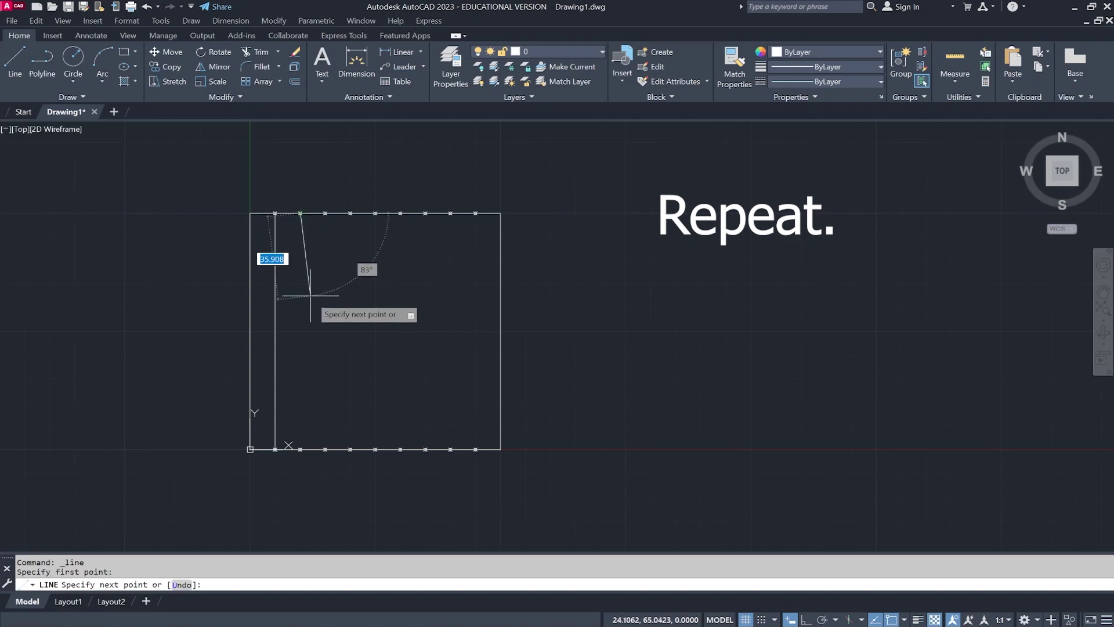
{"action": "left_click", "coordinate": [300, 449]}
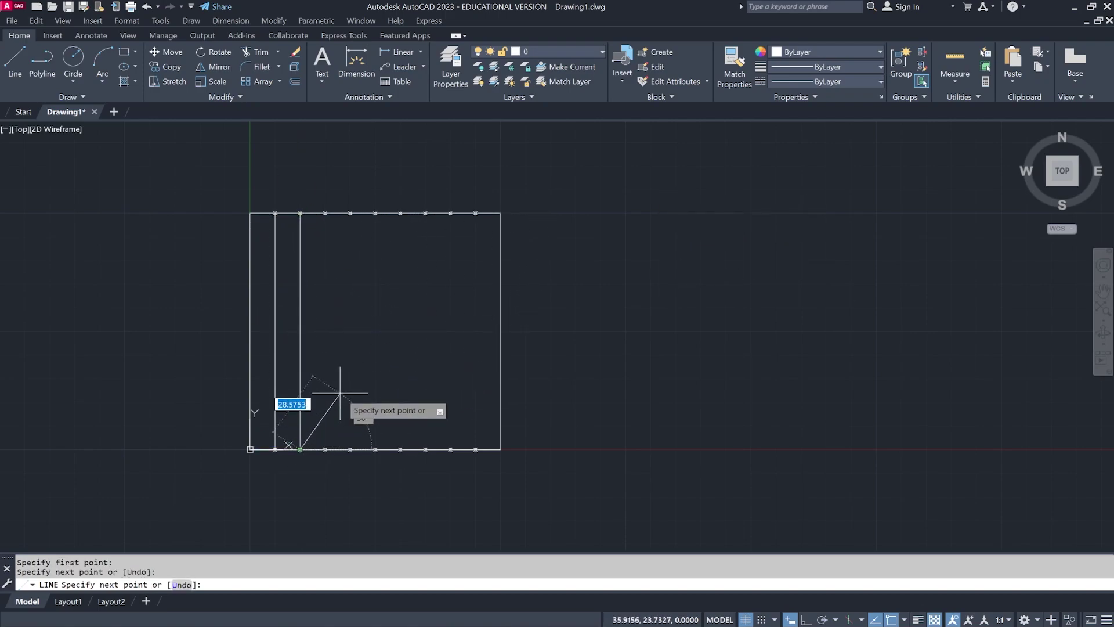
{"action": "key", "text": "Escape"}
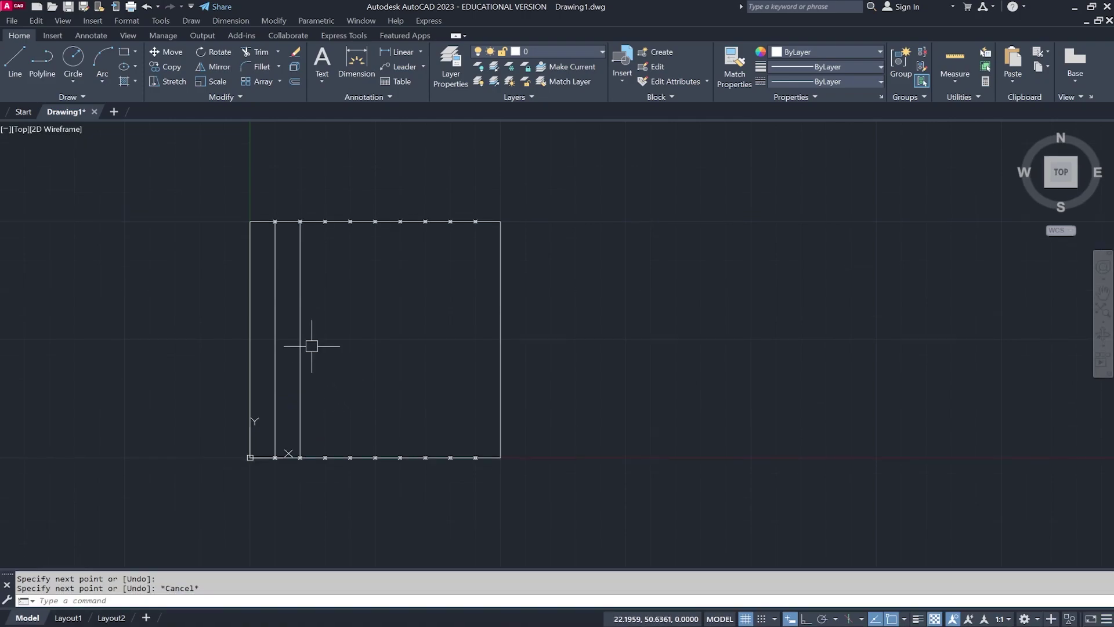
{"action": "left_click", "coordinate": [9, 56]}
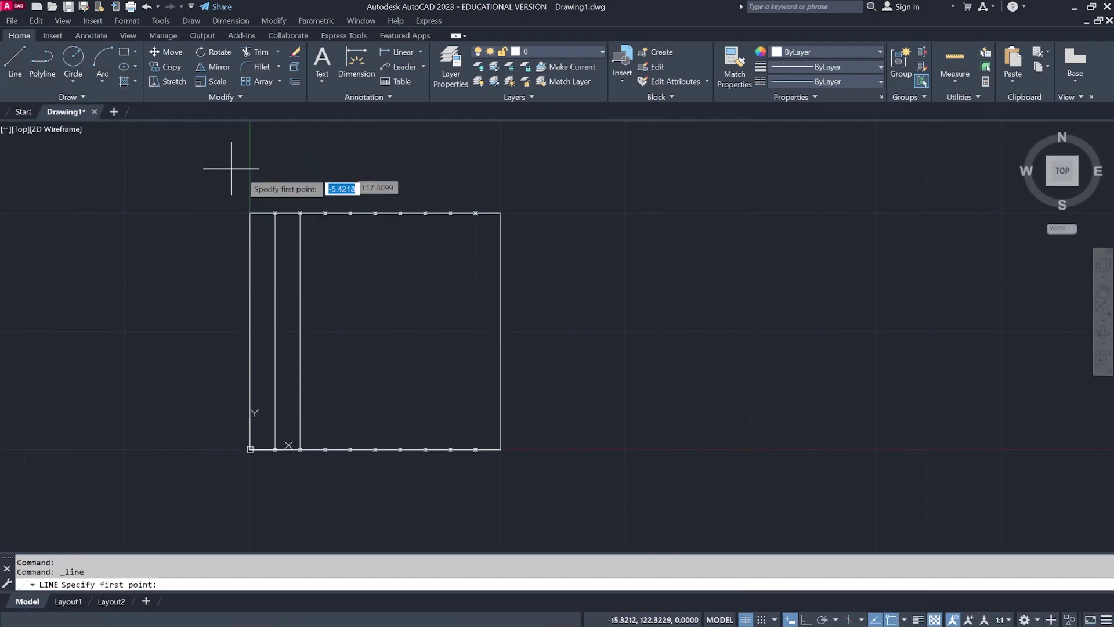
{"action": "left_click", "coordinate": [325, 213]}
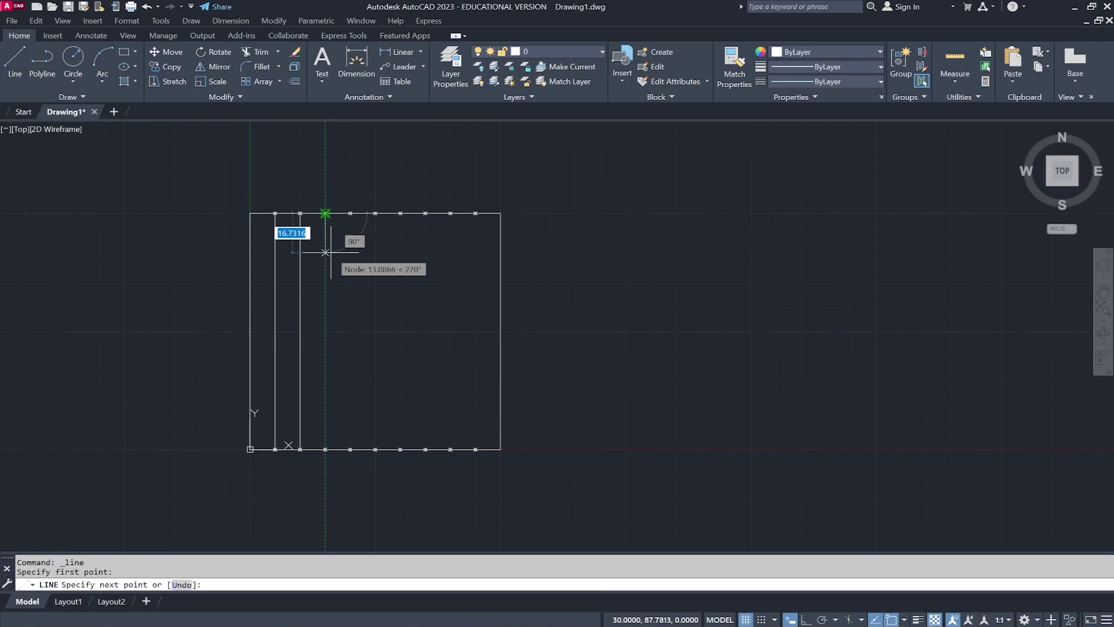
{"action": "left_click", "coordinate": [325, 450]}
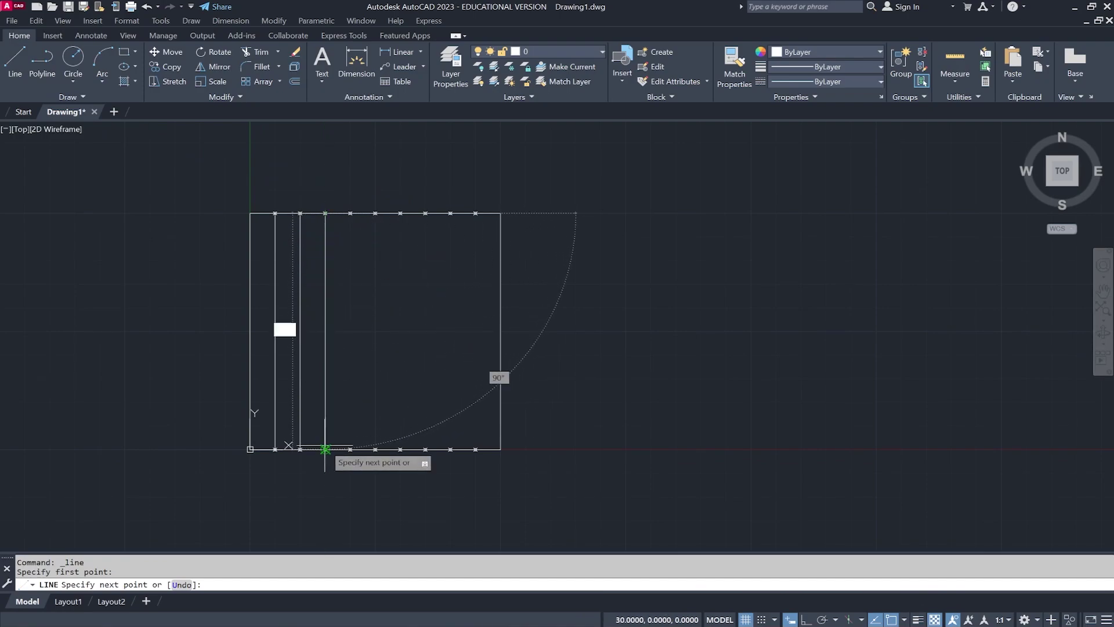
{"action": "left_click", "coordinate": [325, 450]}
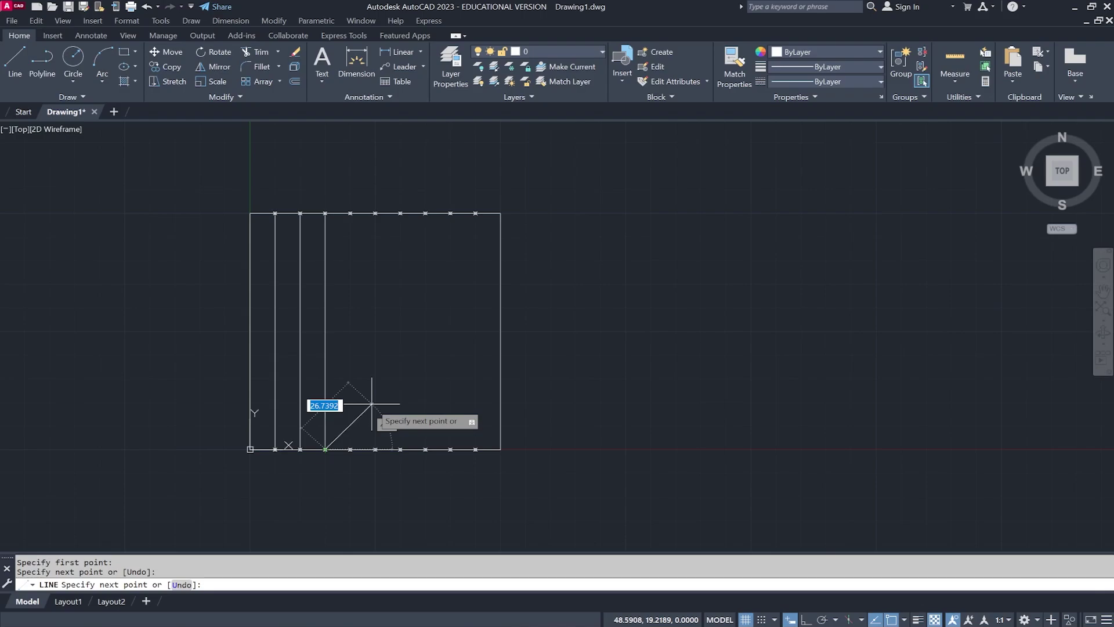
{"action": "key", "text": "Escape"}
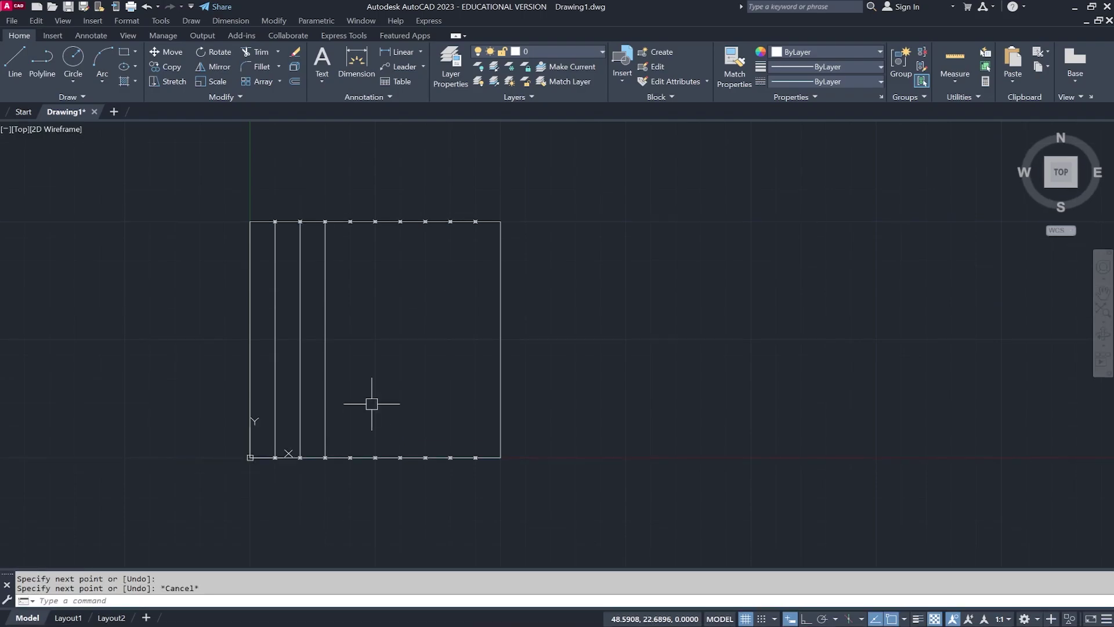
Draw three vertical lines joining the fourth, fifth and sixth pairs of division points on the square's top and bottom edges.
{"action": "key", "text": "space"}
{"action": "left_click", "coordinate": [350, 221]}
{"action": "left_click", "coordinate": [350, 457]}
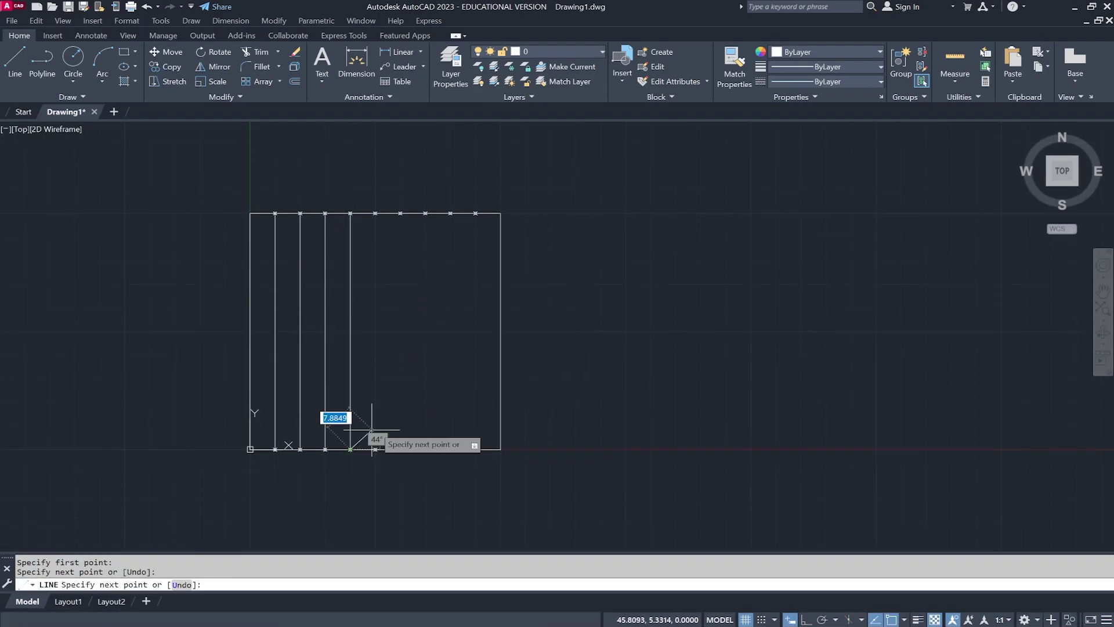
{"action": "key", "text": "Escape"}
{"action": "key", "text": "space"}
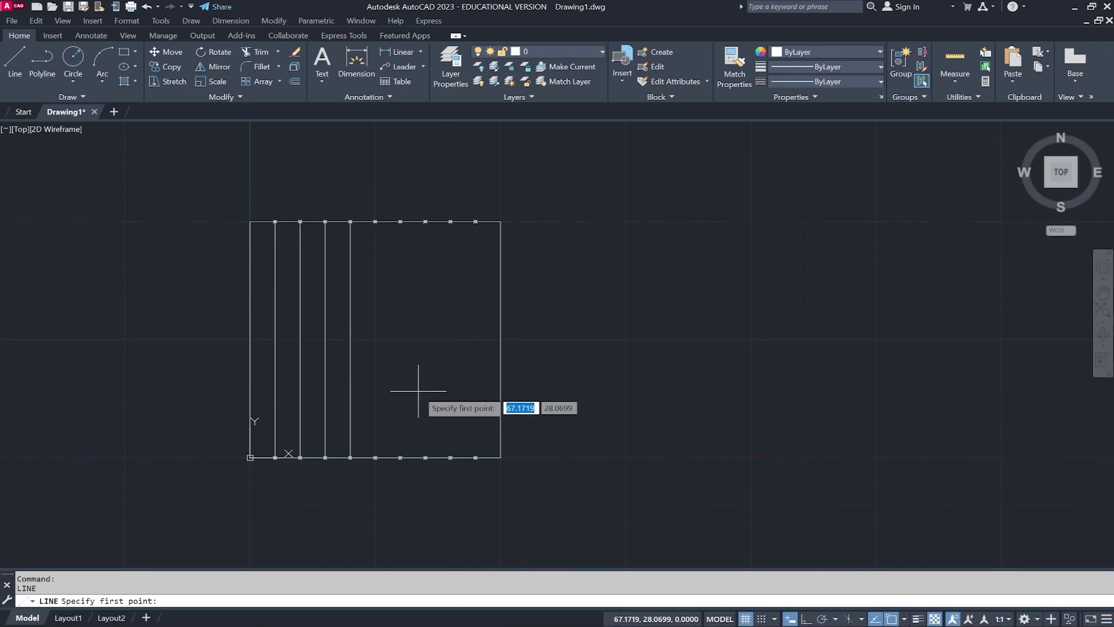
{"action": "left_click", "coordinate": [376, 221]}
{"action": "left_click", "coordinate": [375, 457]}
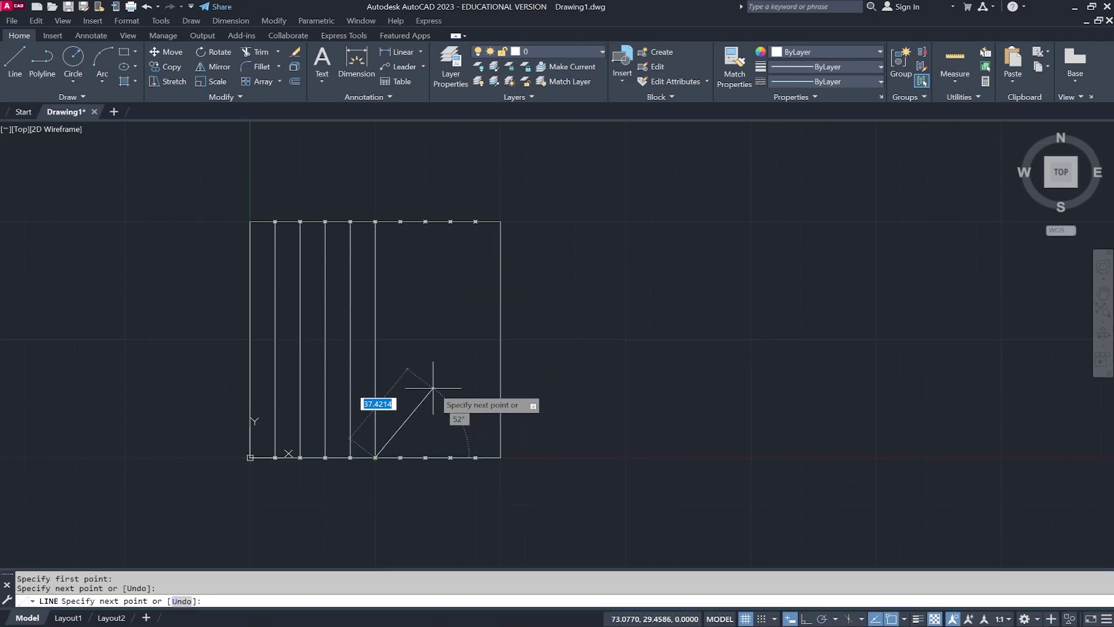
{"action": "key", "text": "Escape"}
{"action": "key", "text": "space"}
{"action": "left_click", "coordinate": [400, 221]}
{"action": "left_click", "coordinate": [400, 457]}
{"action": "key", "text": "Escape"}
Draw the last three vertical lines, joining the seventh, eighth and ninth pairs of division points on the top and bottom edges.
{"action": "key", "text": "space"}
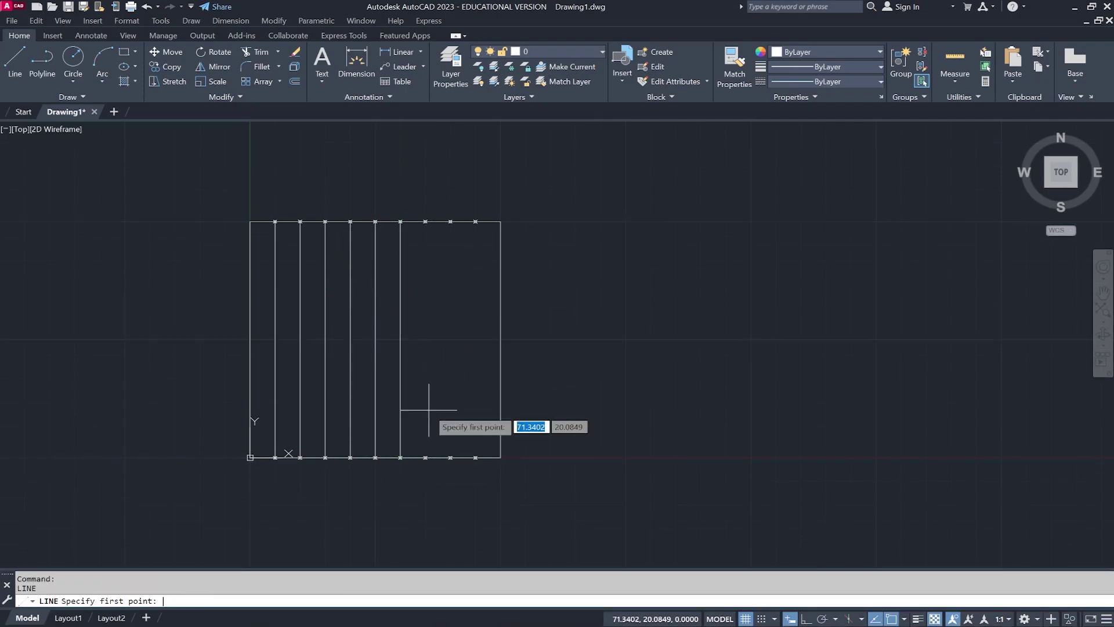
{"action": "left_click", "coordinate": [426, 221]}
{"action": "left_click", "coordinate": [425, 457]}
{"action": "key", "text": "Escape"}
{"action": "key", "text": "space"}
{"action": "left_click", "coordinate": [451, 221]}
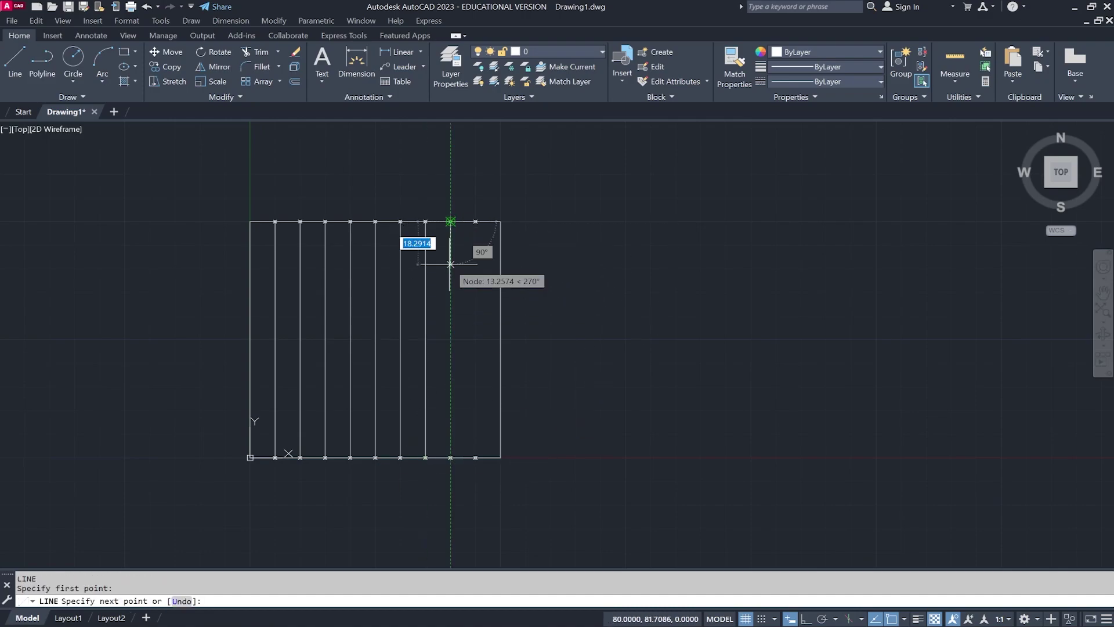
{"action": "left_click", "coordinate": [450, 457]}
{"action": "key", "text": "Escape"}
{"action": "key", "text": "space"}
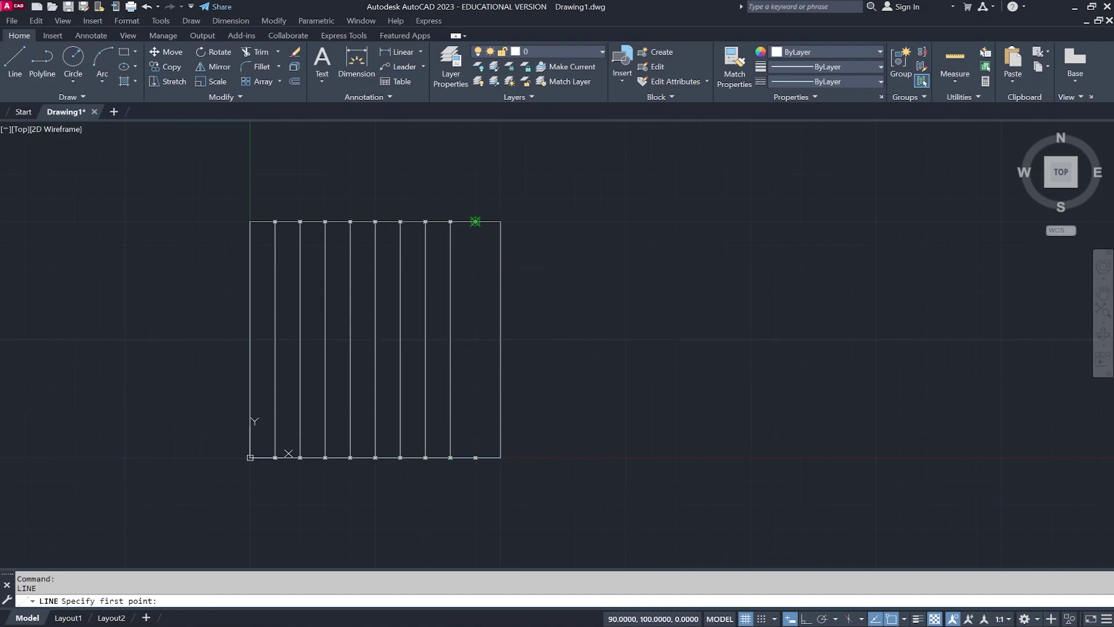
{"action": "left_click", "coordinate": [475, 221]}
{"action": "left_click", "coordinate": [475, 457]}
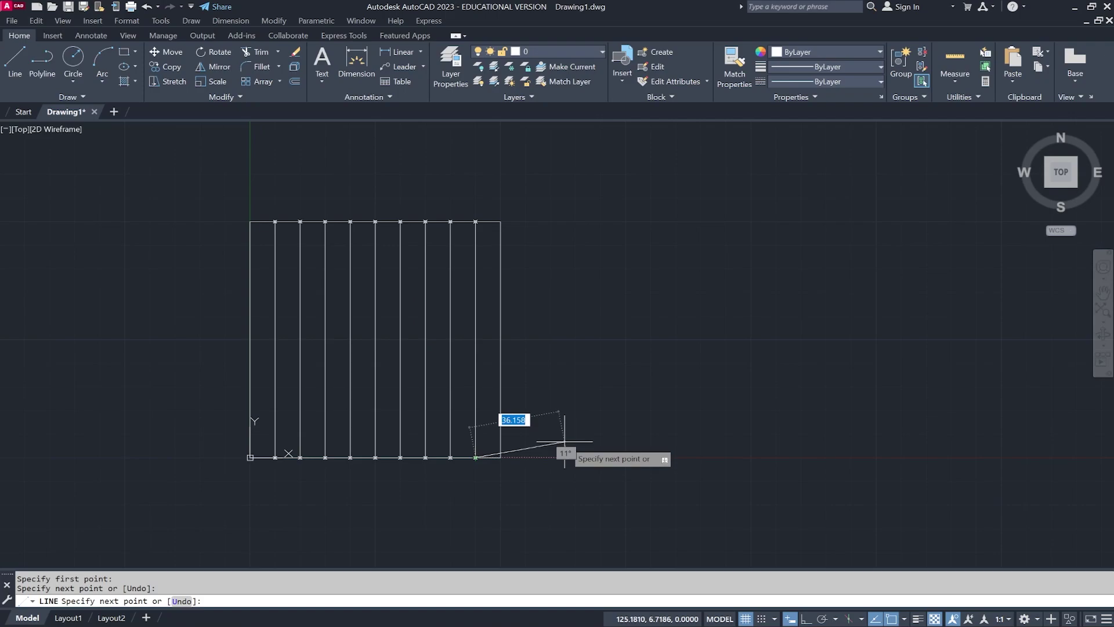
{"action": "key", "text": "Escape"}
{"action": "mouse_move", "coordinate": [549, 403]}
{"action": "middle_mouse_down"}
{"action": "mouse_move", "coordinate": [594, 390]}
{"action": "mouse_move", "coordinate": [496, 415]}
{"action": "middle_mouse_up"}
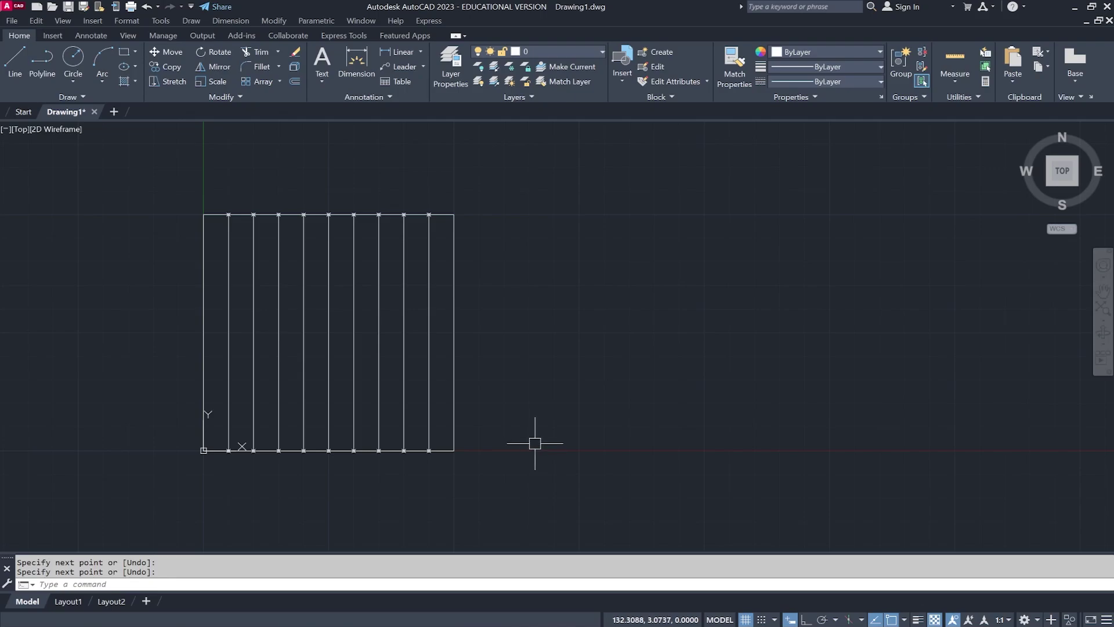
{"action": "middle_click_drag", "start_coordinate": [535, 443], "coordinate": [373, 445]}
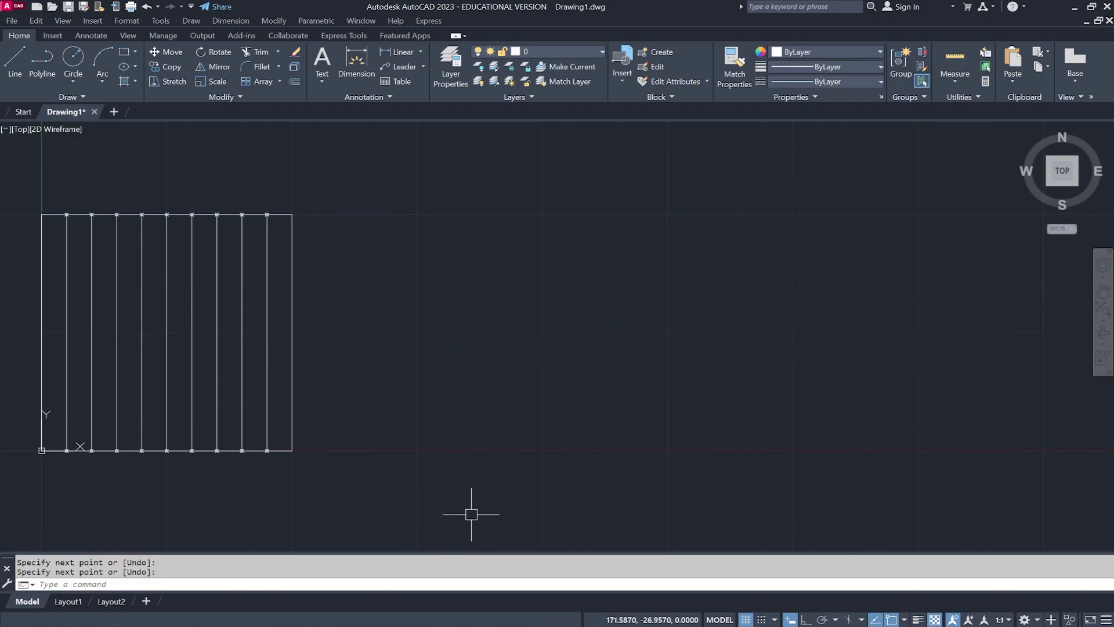
{"action": "key", "text": "Return"}
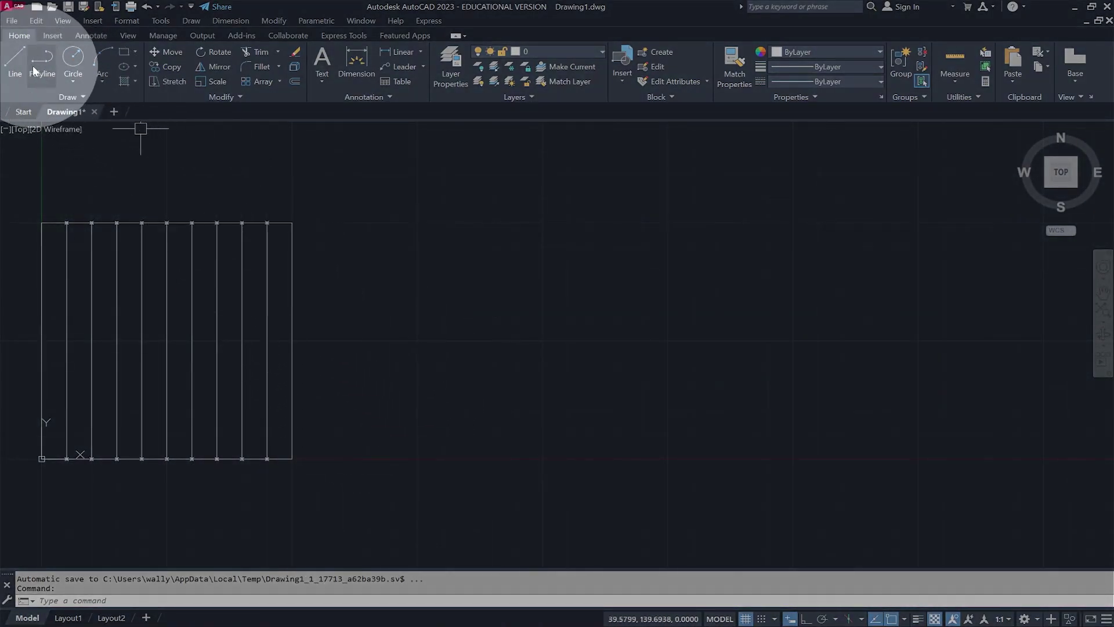
{"action": "left_click", "coordinate": [13, 58]}
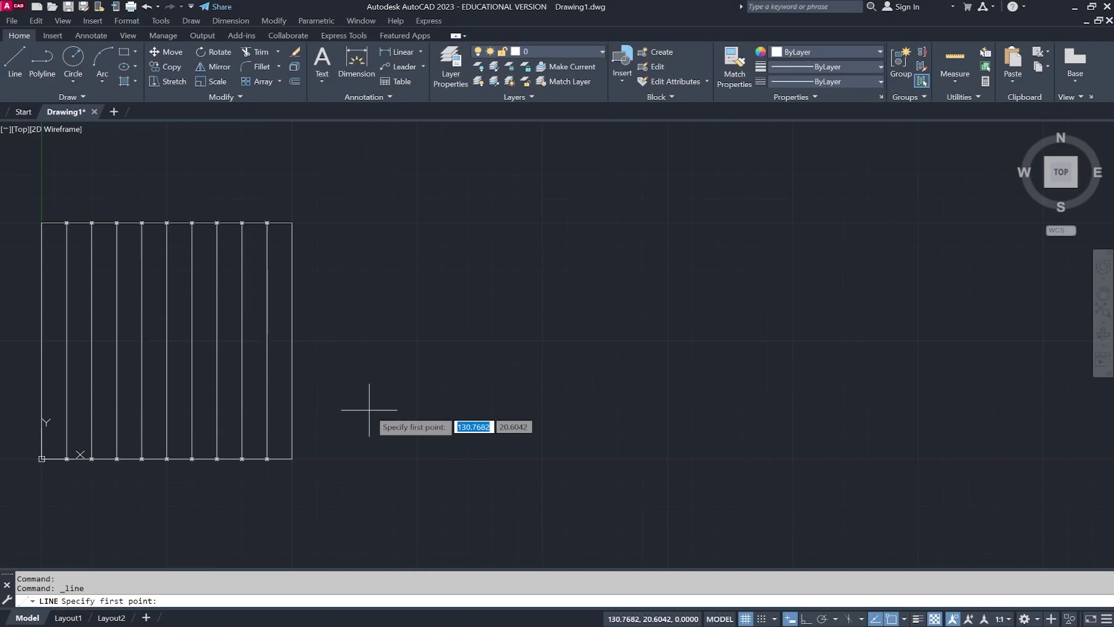
{"action": "type", "text": "150"}
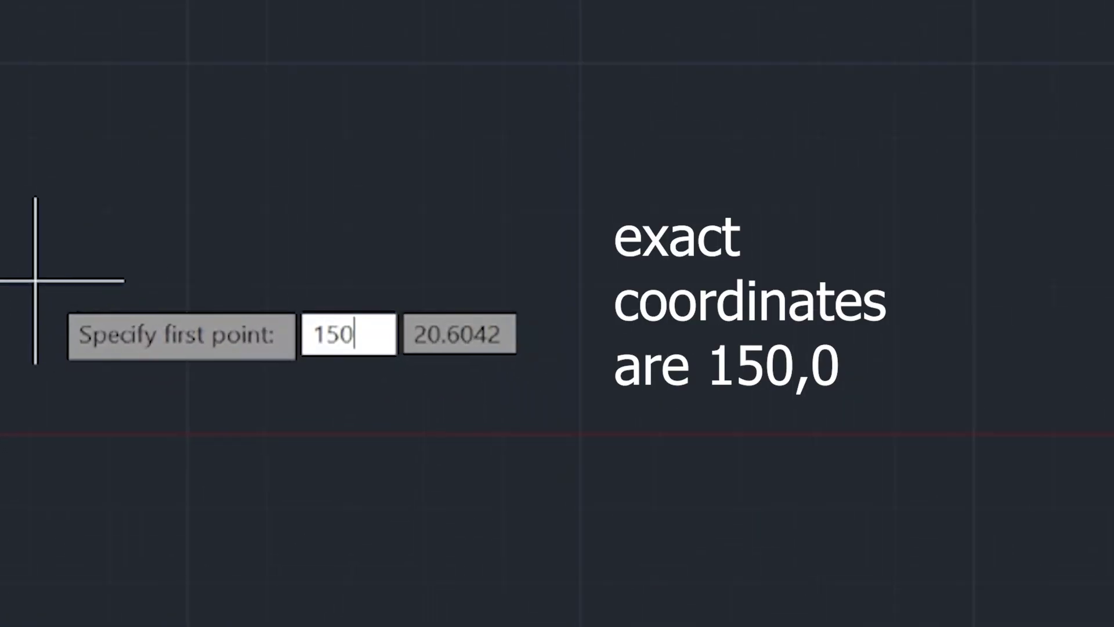
{"action": "key", "text": "Tab"}
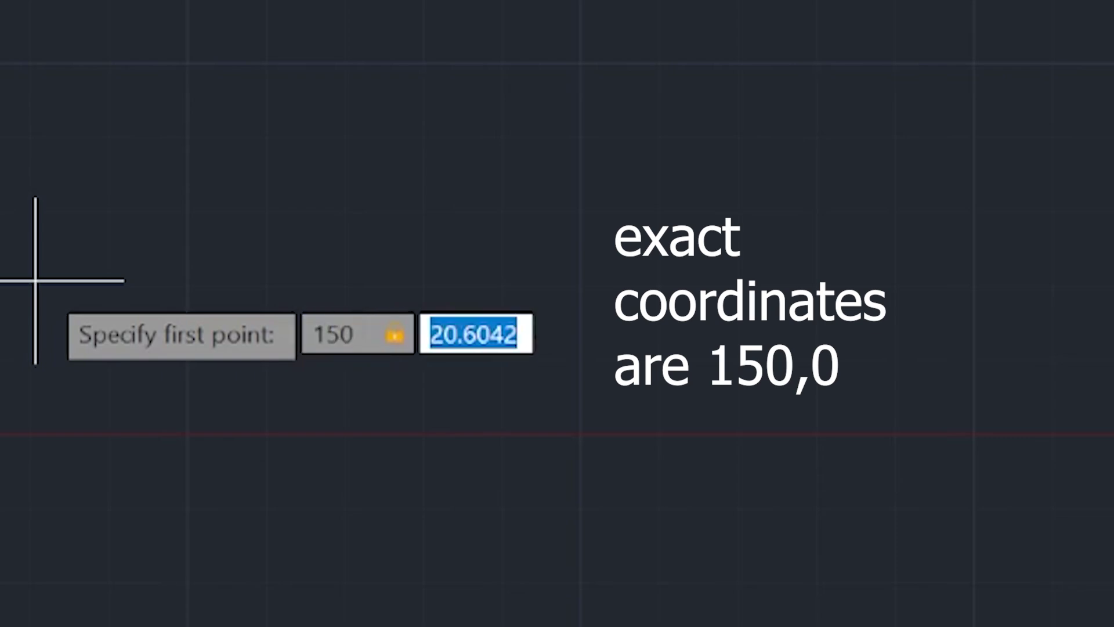
{"action": "type", "text": "0"}
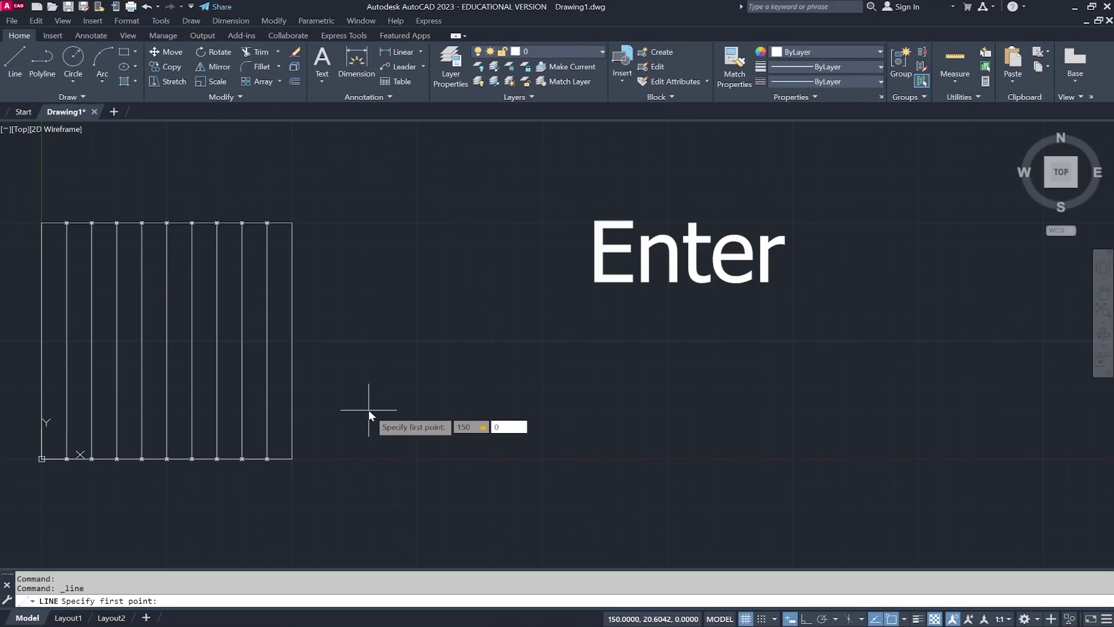
{"action": "key", "text": "Return"}
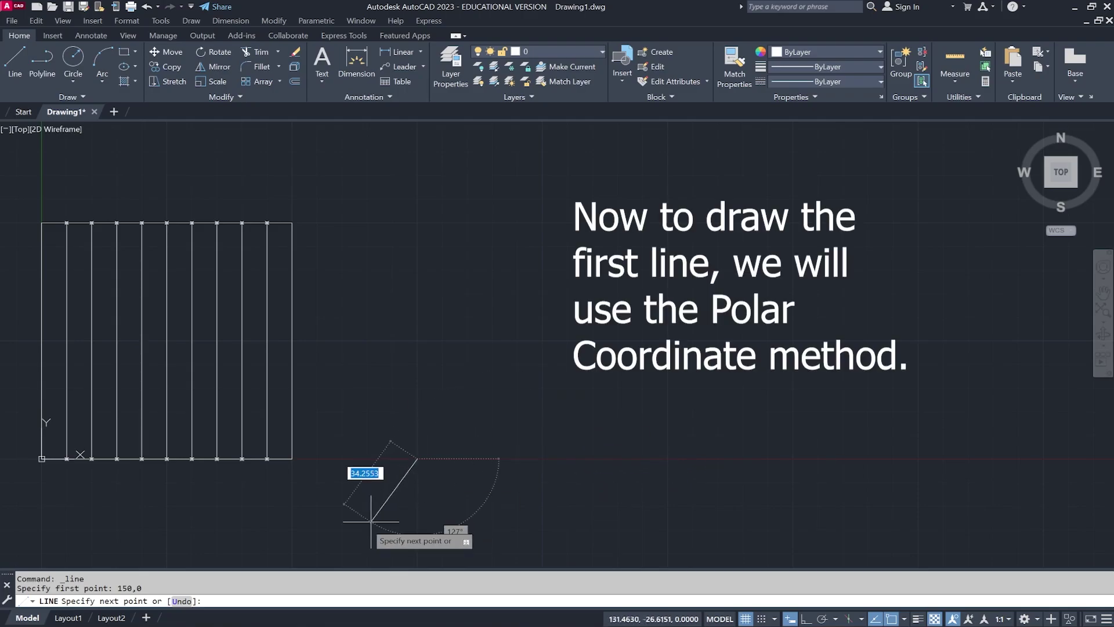
{"action": "left_click", "coordinate": [239, 602]}
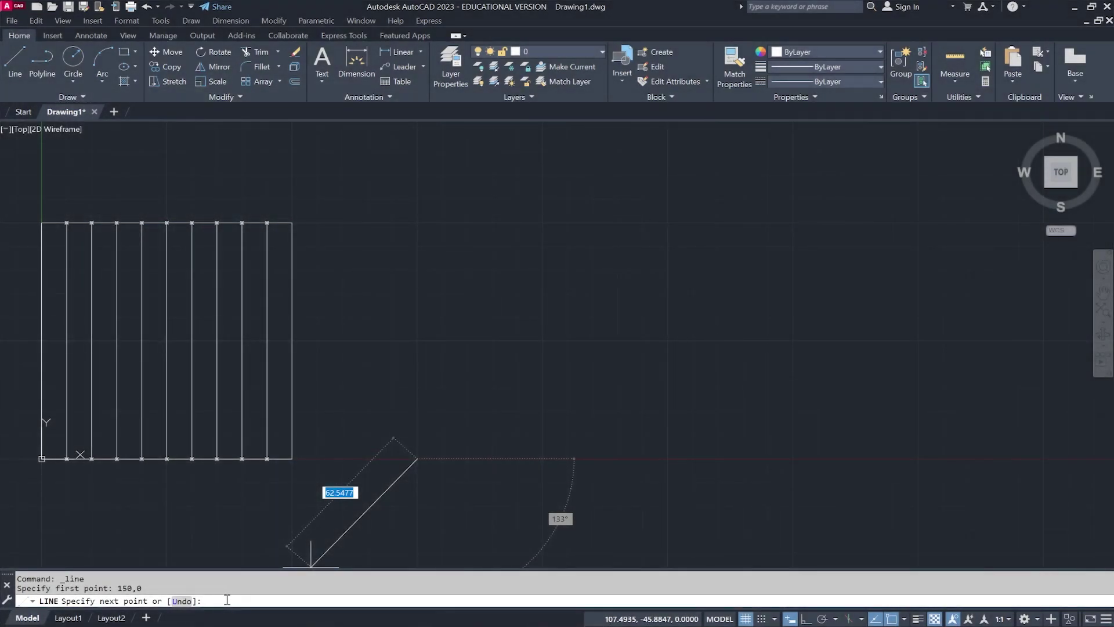
{"action": "type", "text": "@100<0"}
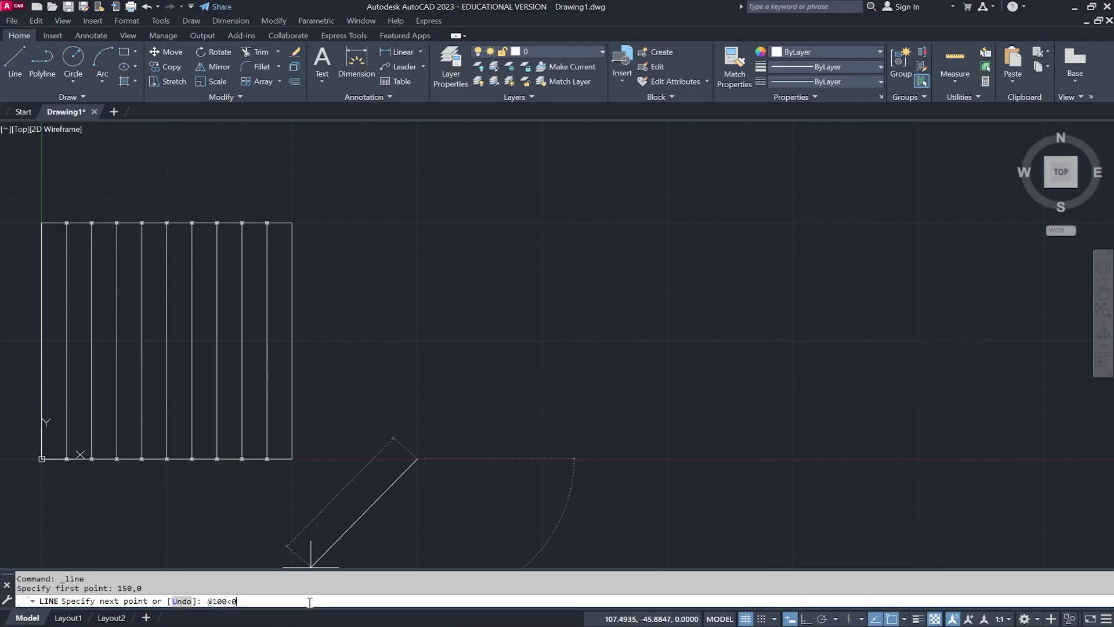
{"action": "key", "text": "Return"}
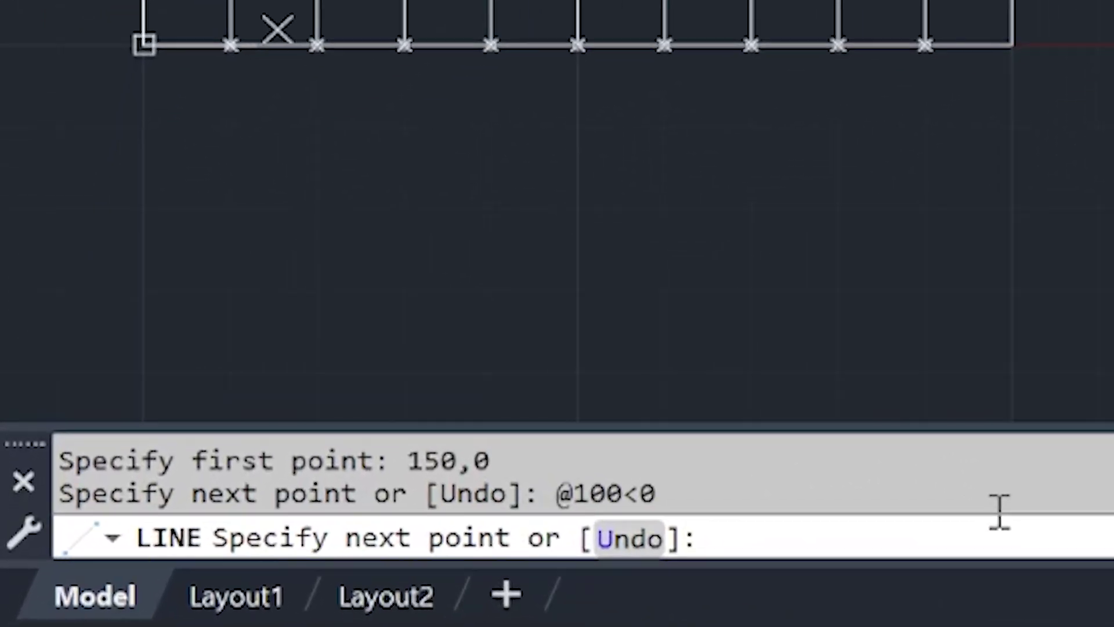
{"action": "type", "text": "@10"}
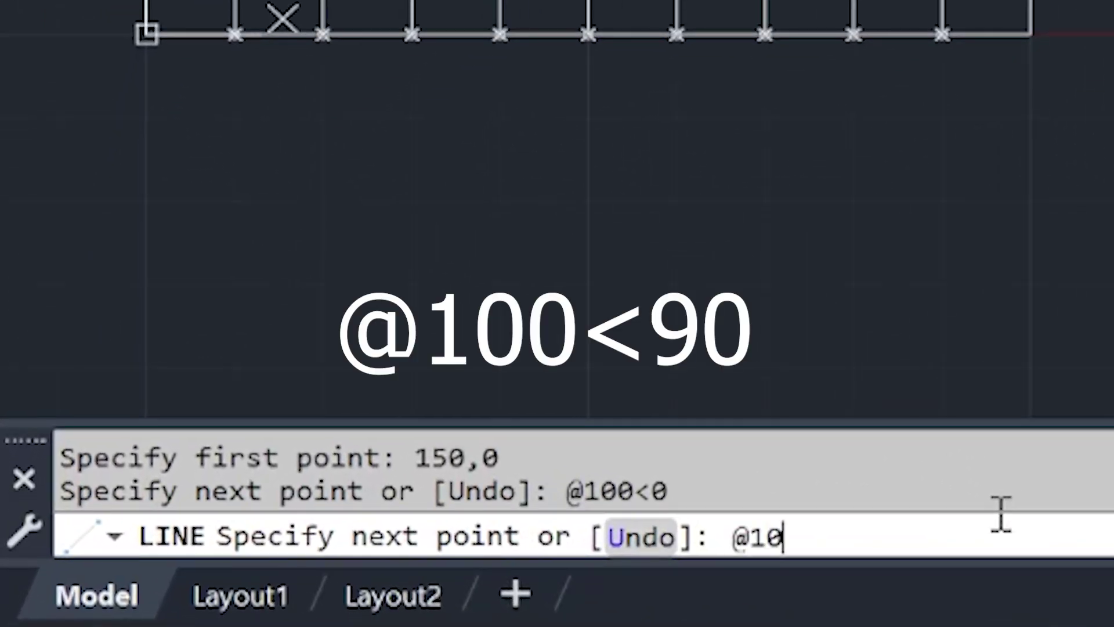
{"action": "type", "text": "0<90"}
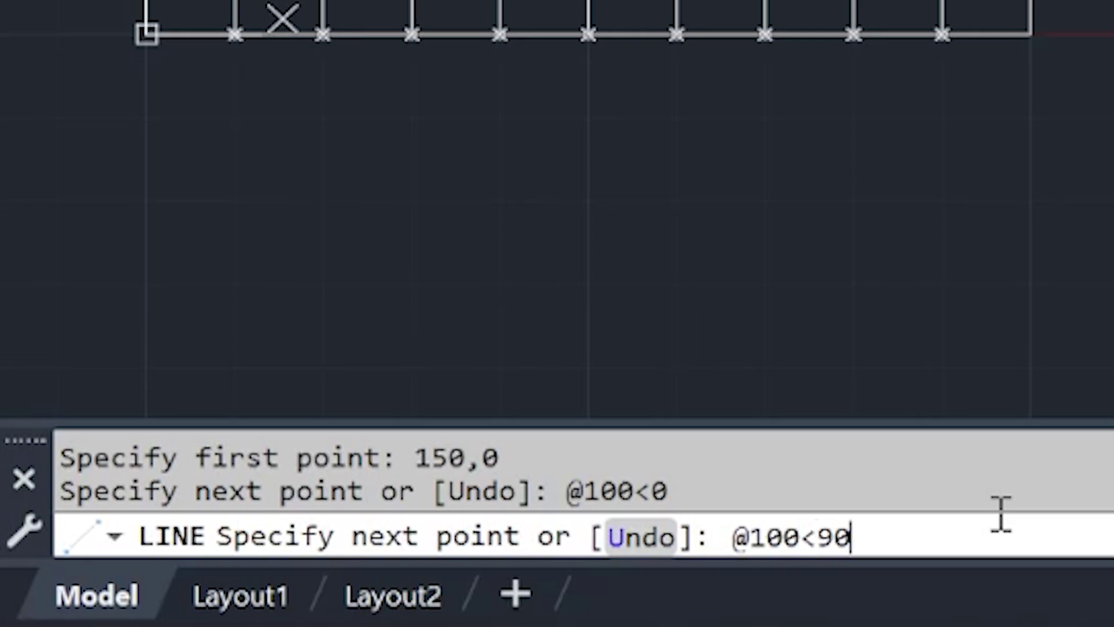
{"action": "key", "text": "Return"}
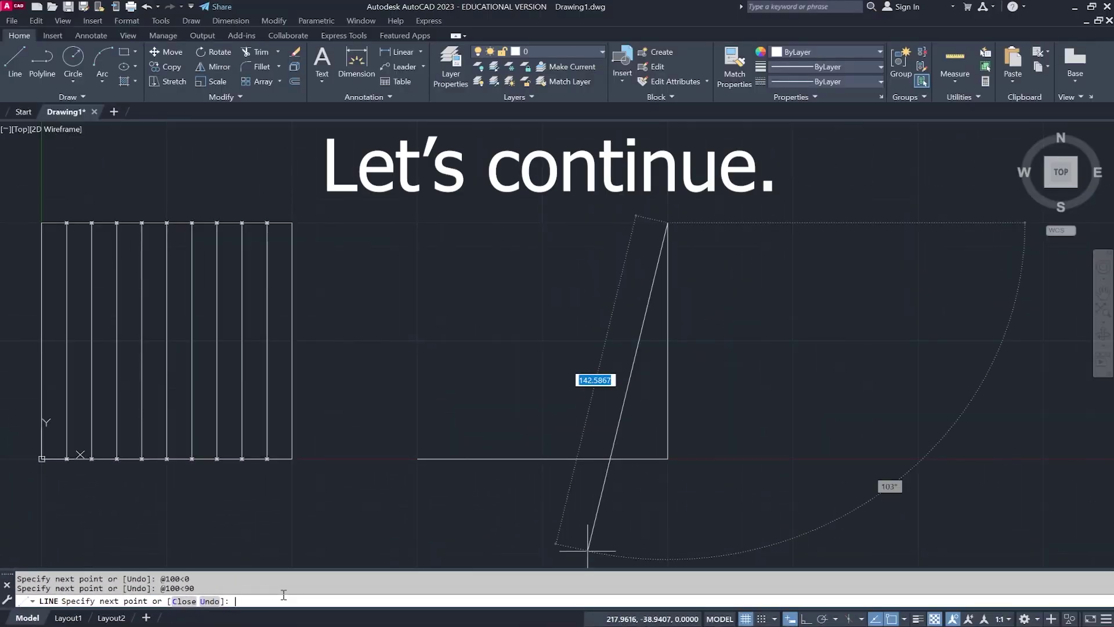
{"action": "type", "text": "@1"}
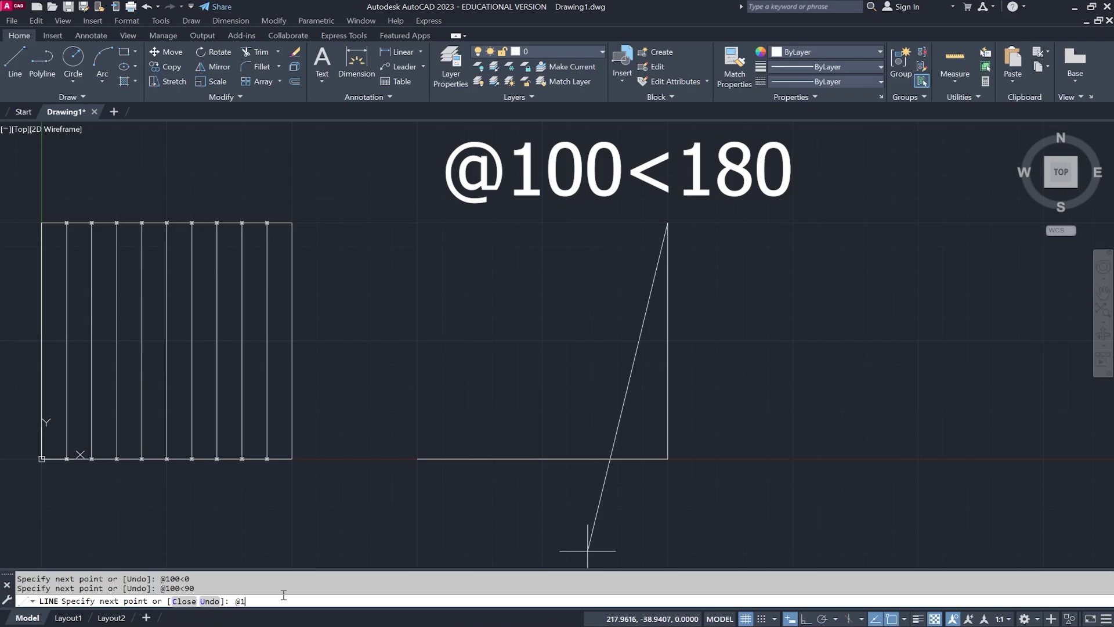
{"action": "type", "text": "00<180"}
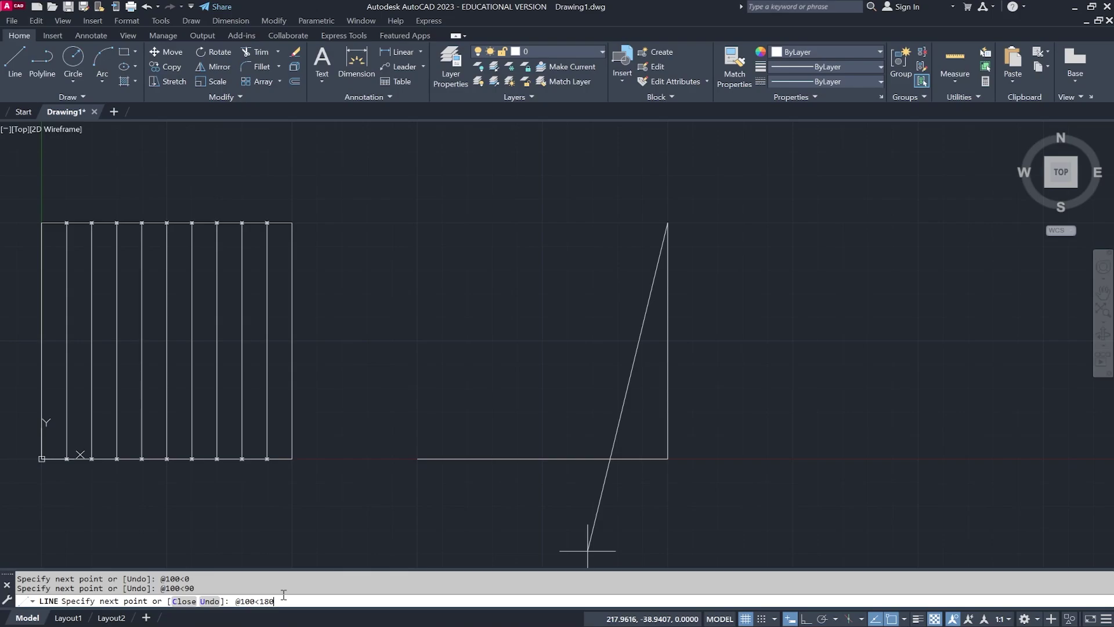
{"action": "key", "text": "Return"}
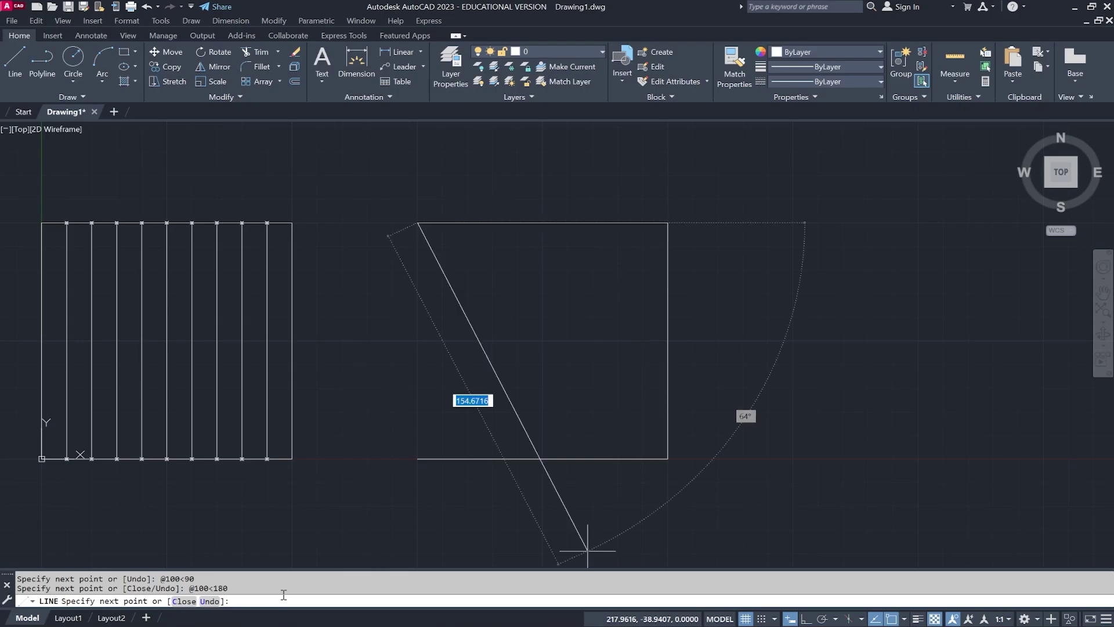
{"action": "type", "text": "@100<"}
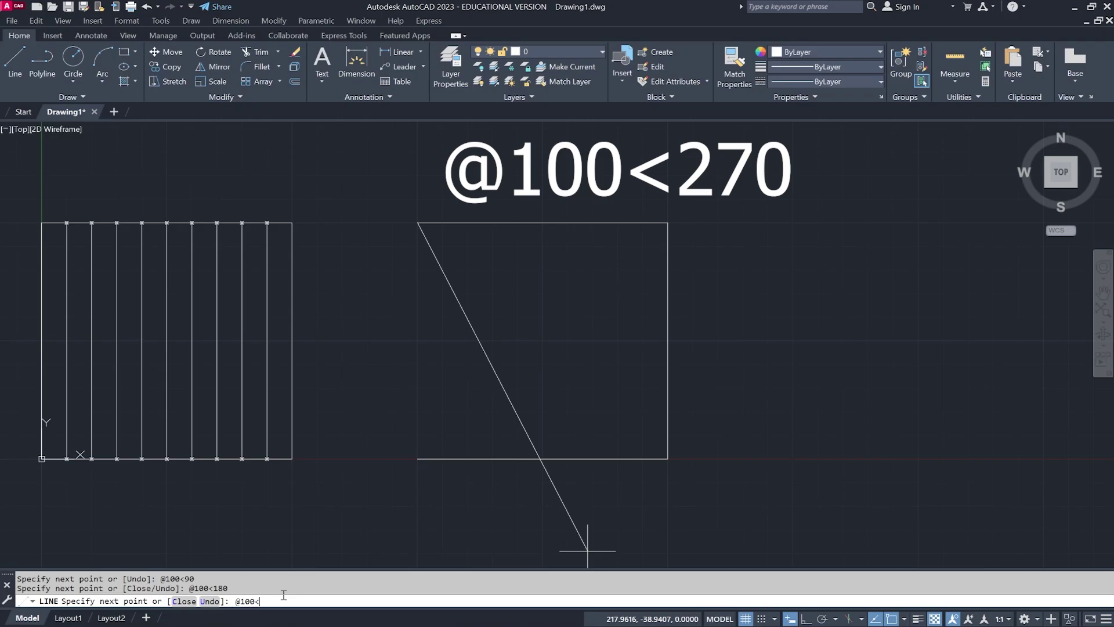
{"action": "type", "text": "270"}
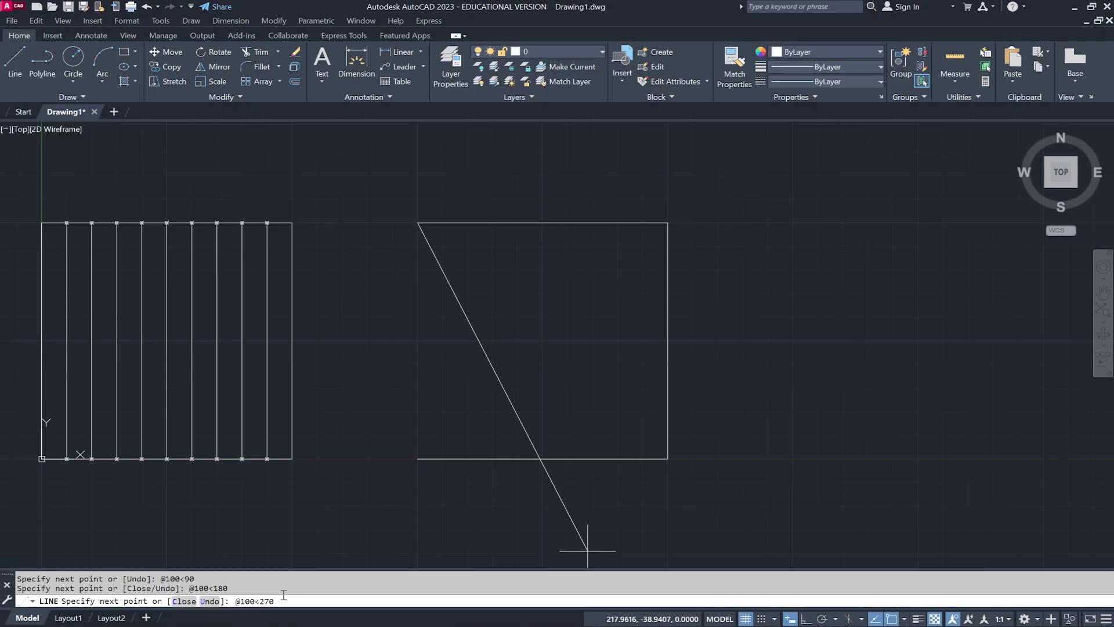
{"action": "key", "text": "Return"}
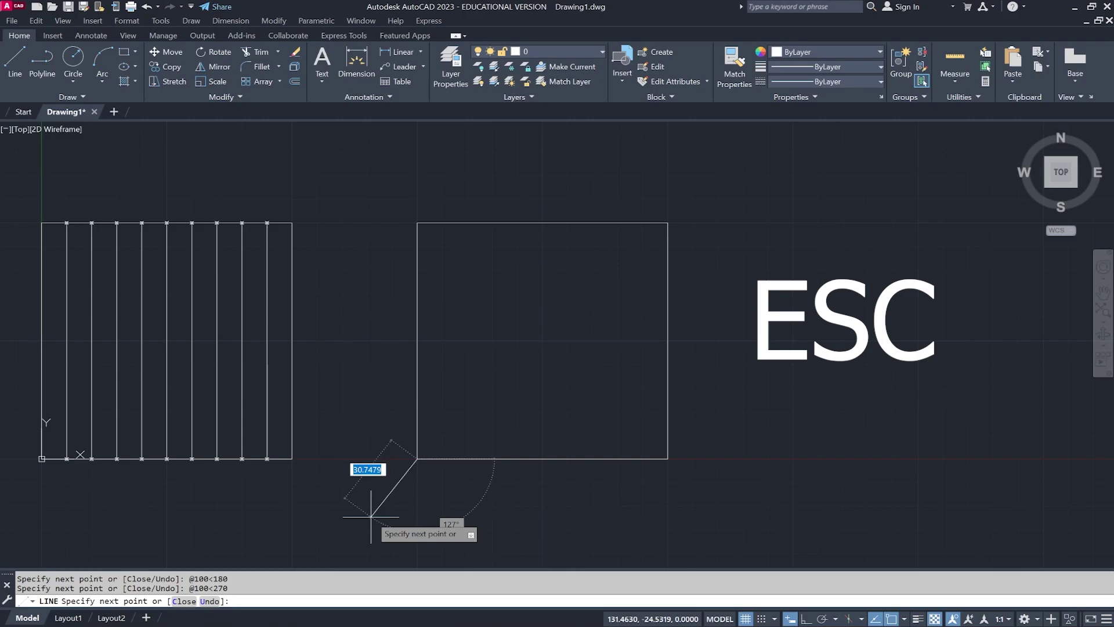
{"action": "key", "text": "Escape"}
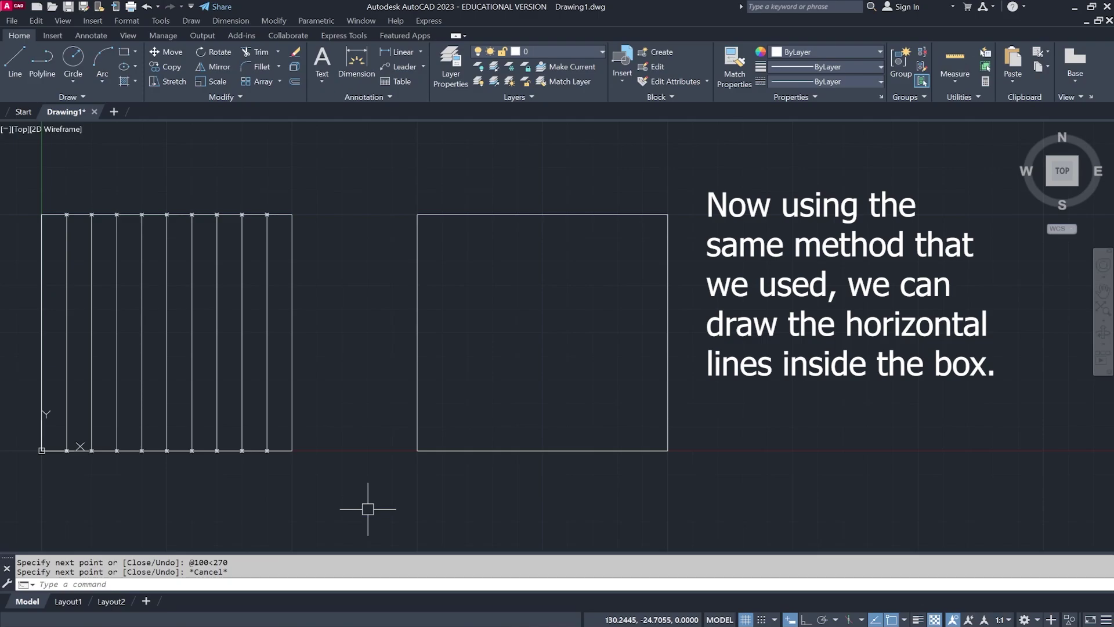
Divide the second square's left edge into 10 segments with the Divide command.
{"action": "left_click", "coordinate": [96, 581]}
{"action": "type", "text": "d"}
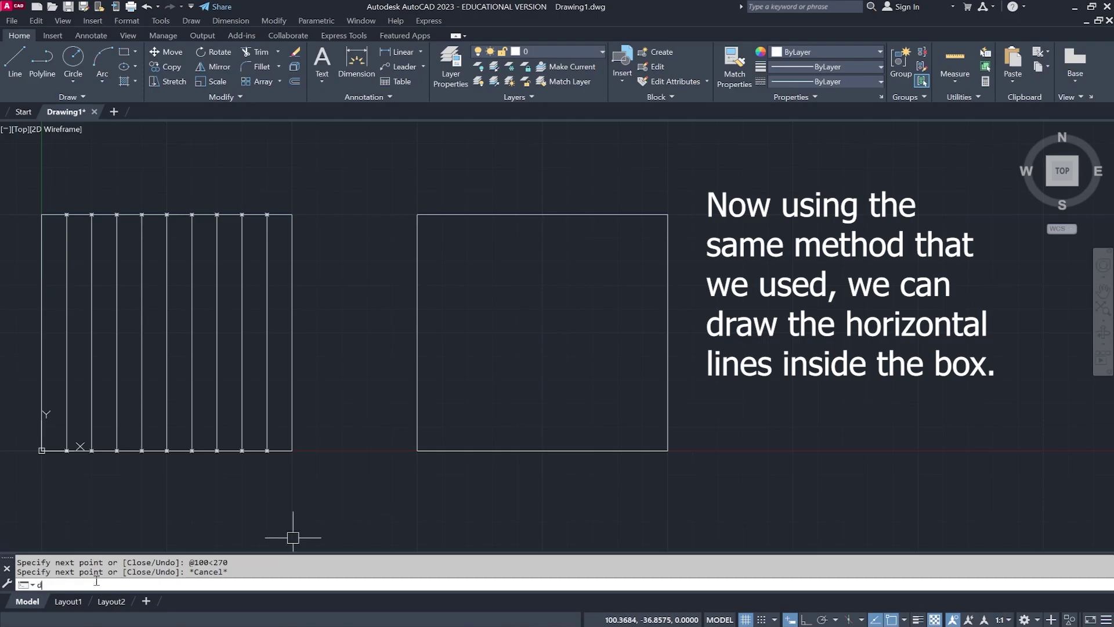
{"action": "type", "text": "iv"}
{"action": "key", "text": "Return"}
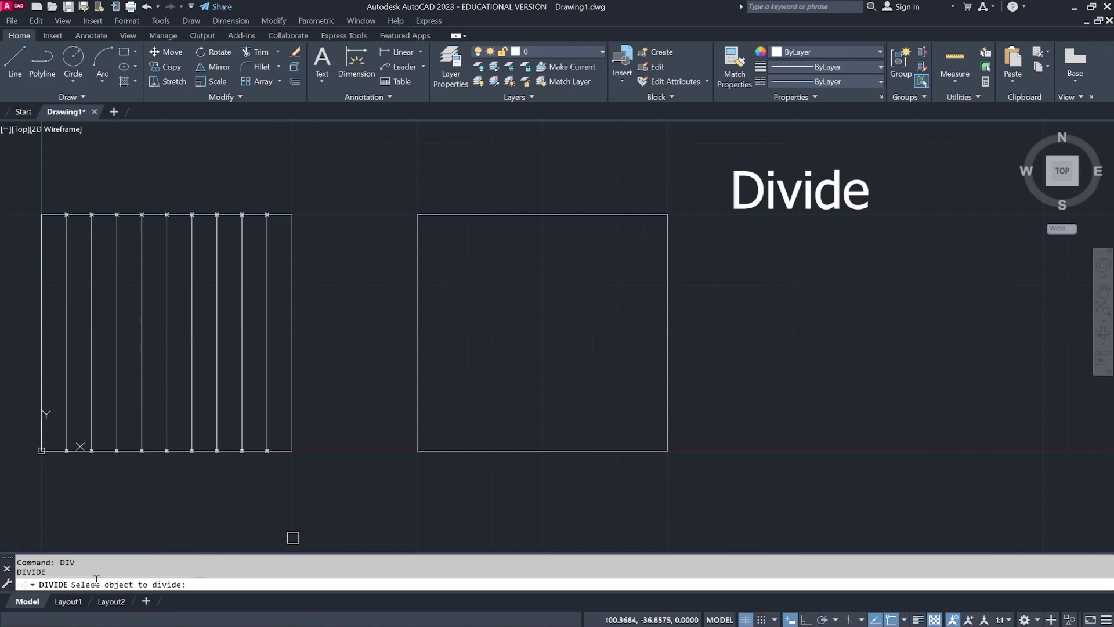
{"action": "left_click", "coordinate": [417, 364]}
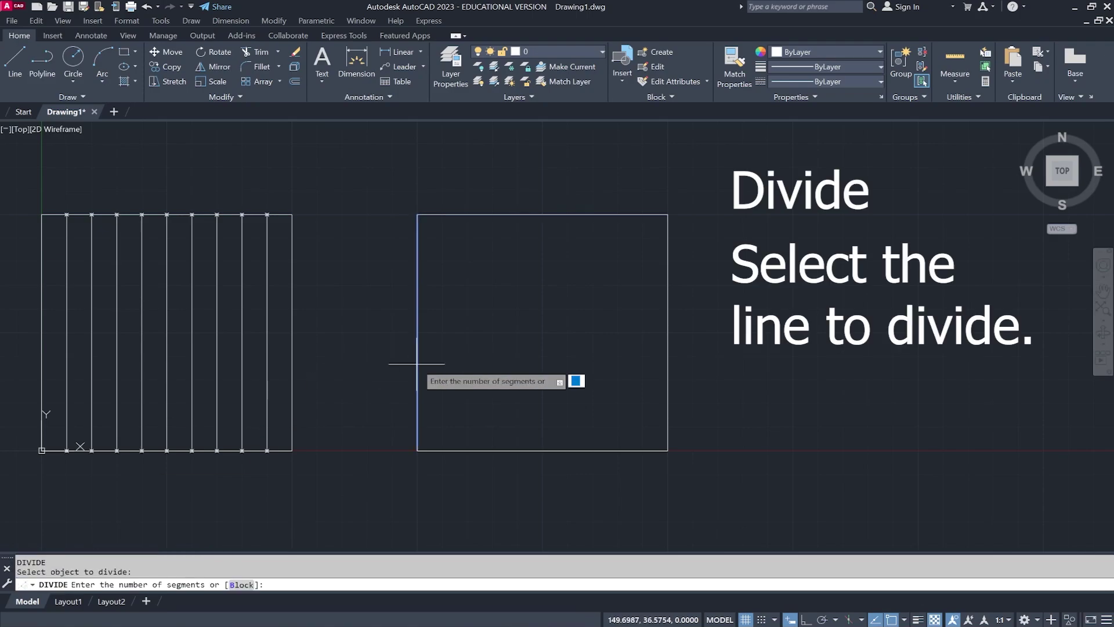
{"action": "type", "text": "10"}
{"action": "key", "text": "Return"}
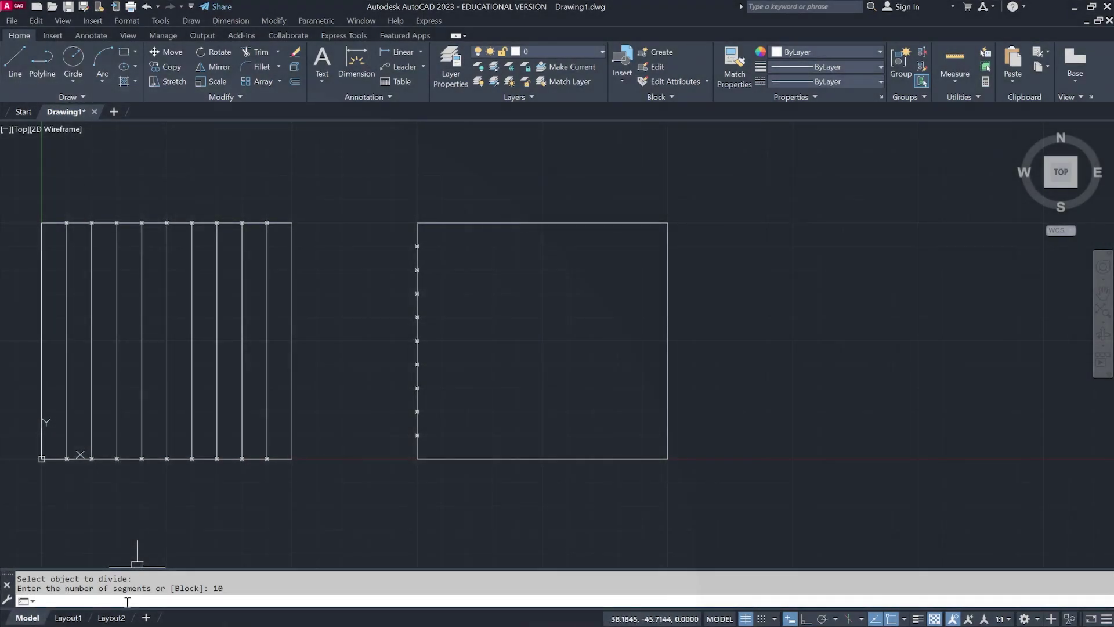
Divide the second square's right edge into 10 segments with the Divide command.
{"action": "type", "text": "div"}
{"action": "key", "text": "Return"}
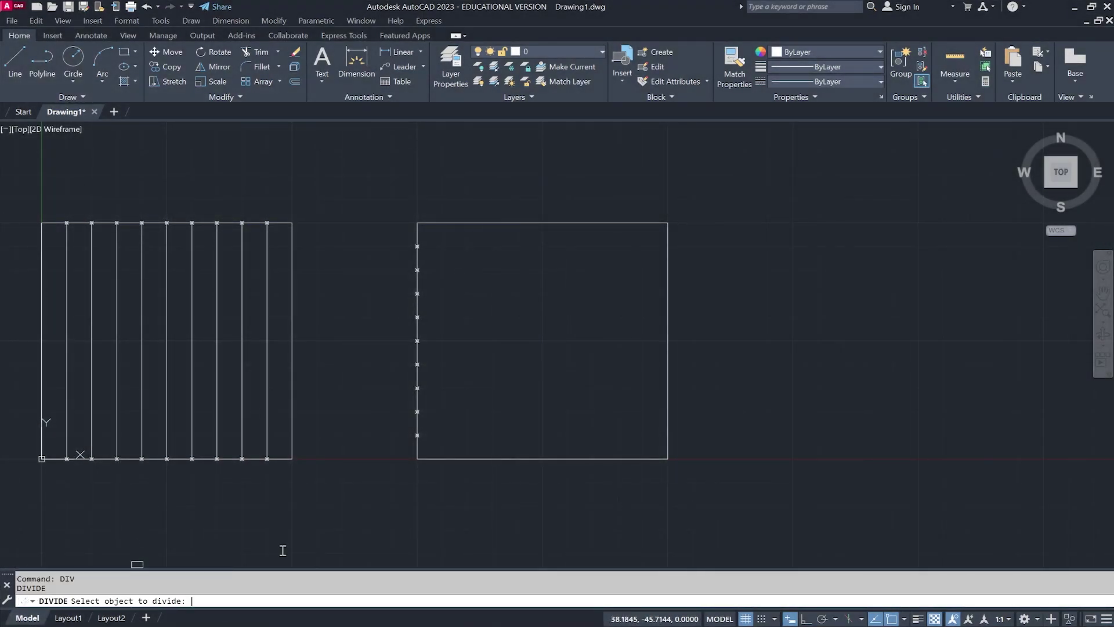
{"action": "left_click", "coordinate": [668, 316]}
{"action": "type", "text": "10"}
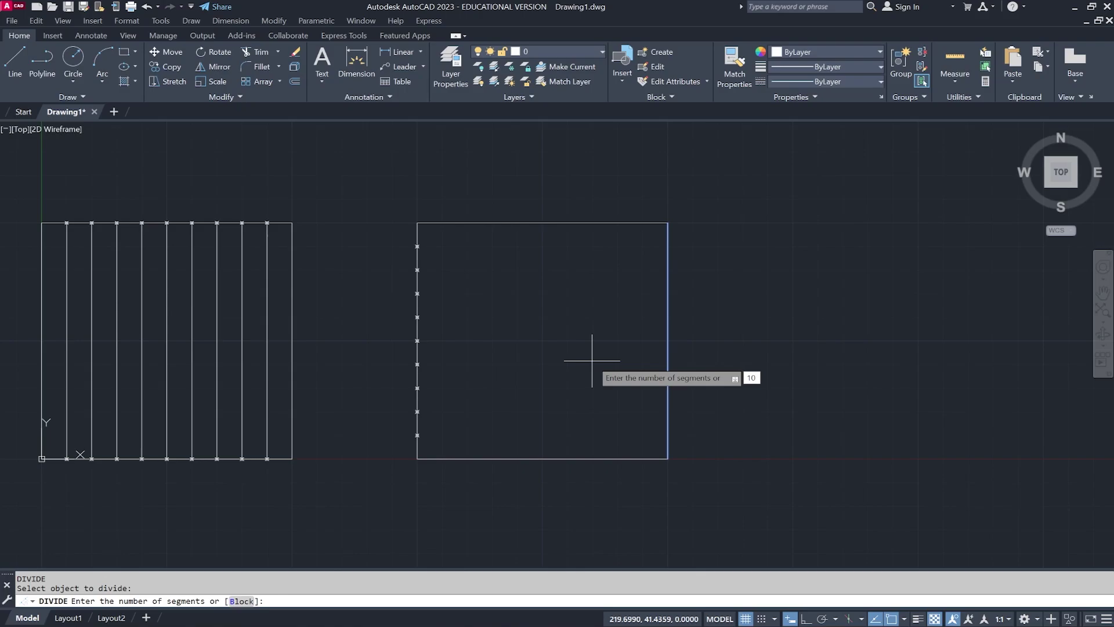
{"action": "key", "text": "Return"}
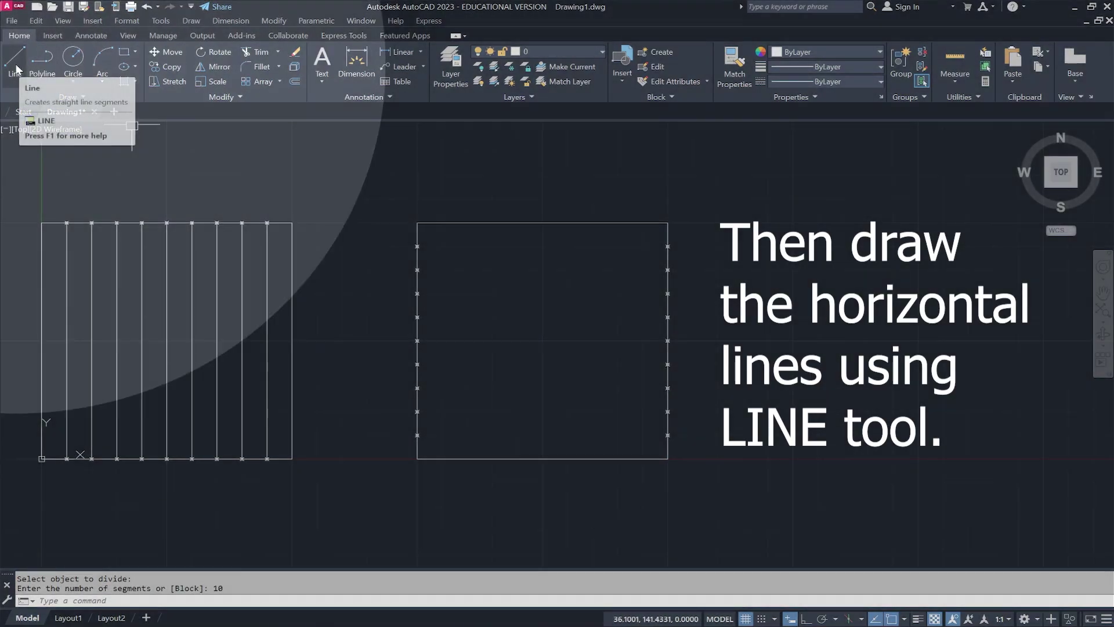
Draw two horizontal lines across the second square, joining the first and second pairs of opposite division points from its top edge.
{"action": "left_click", "coordinate": [16, 70]}
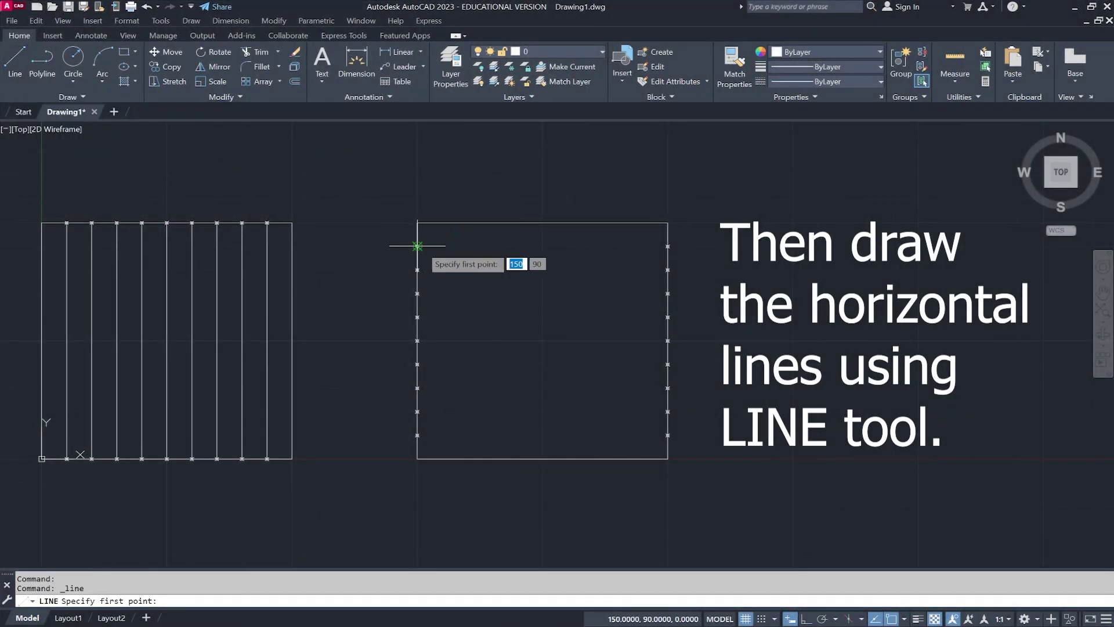
{"action": "left_click", "coordinate": [417, 246]}
{"action": "left_click", "coordinate": [668, 247]}
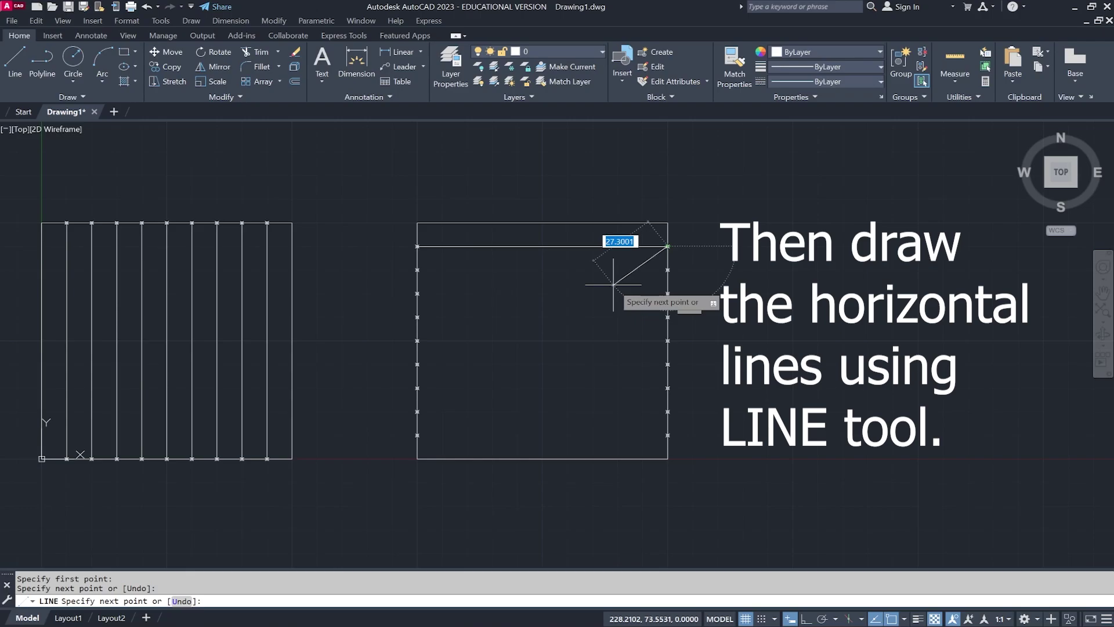
{"action": "key", "text": "Return"}
{"action": "key", "text": "Return"}
{"action": "left_click", "coordinate": [418, 269]}
{"action": "left_click", "coordinate": [667, 270]}
{"action": "key", "text": "Return"}
Draw horizontal lines joining the third and fourth pairs of division points down the second square's left and right edges.
{"action": "key", "text": "Return"}
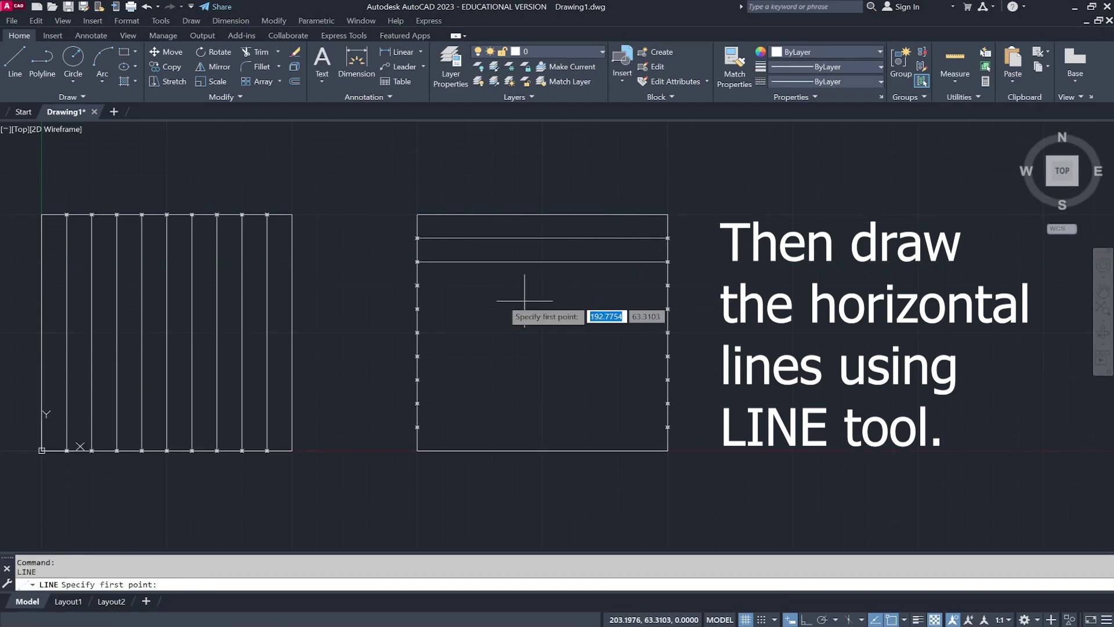
{"action": "left_click", "coordinate": [417, 285]}
{"action": "left_click", "coordinate": [667, 285]}
{"action": "key", "text": "Return"}
{"action": "key", "text": "Return"}
{"action": "left_click", "coordinate": [417, 309]}
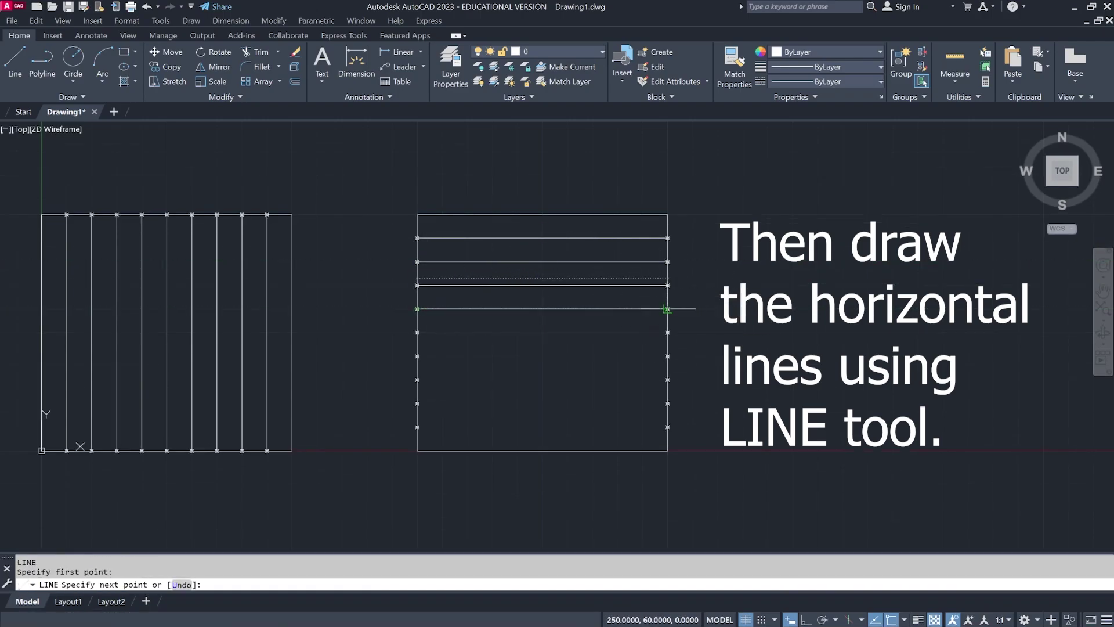
{"action": "left_click", "coordinate": [668, 309]}
{"action": "key", "text": "Return"}
Draw horizontal lines joining the fifth and sixth pairs of opposite division points in the second square.
{"action": "key", "text": "Return"}
{"action": "left_click", "coordinate": [418, 333]}
{"action": "left_click", "coordinate": [668, 332]}
{"action": "key", "text": "Return"}
{"action": "key", "text": "Return"}
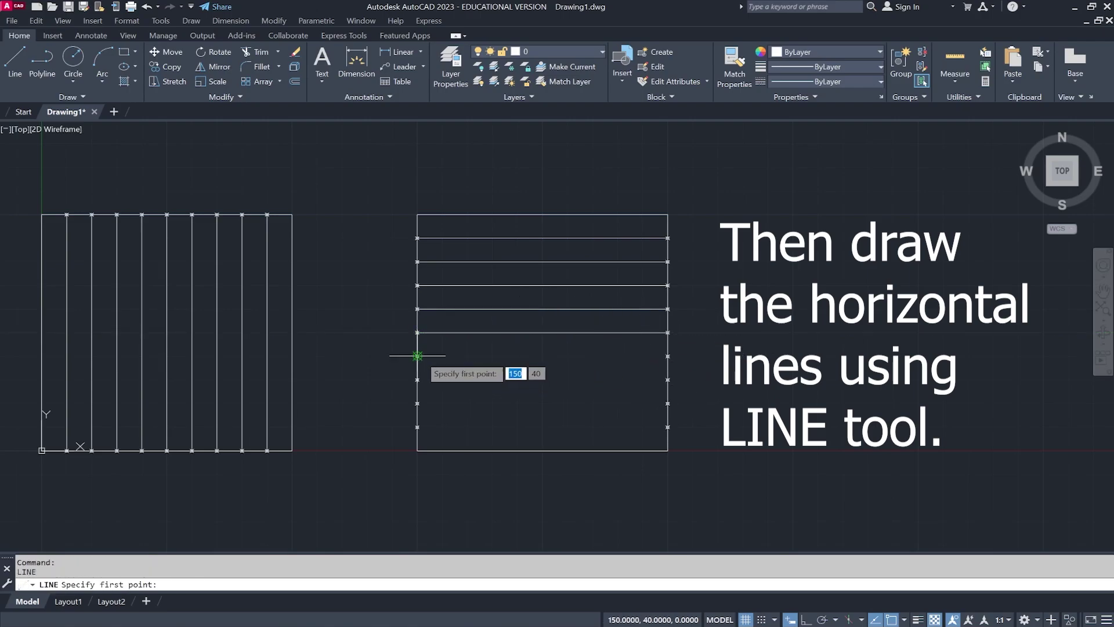
{"action": "left_click", "coordinate": [417, 355]}
{"action": "left_click", "coordinate": [667, 356]}
{"action": "key", "text": "Return"}
Draw horizontal lines joining the seventh and eighth pairs of opposite division points in the second square.
{"action": "key", "text": "Return"}
{"action": "left_click", "coordinate": [417, 379]}
{"action": "left_click", "coordinate": [668, 380]}
{"action": "key", "text": "Return"}
{"action": "key", "text": "Return"}
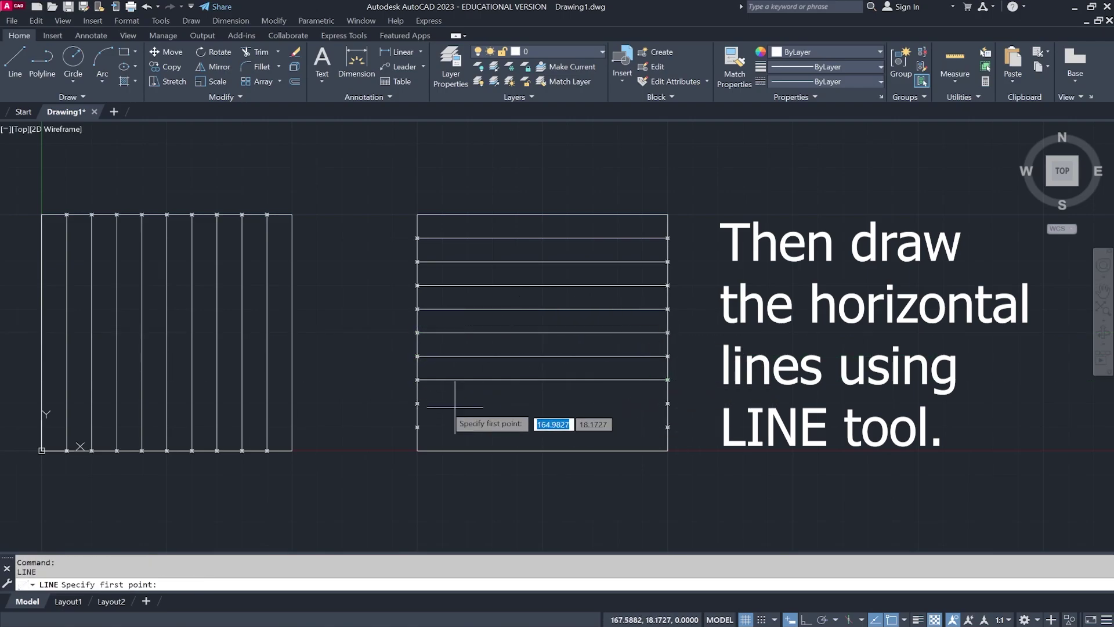
{"action": "left_click", "coordinate": [418, 403]}
{"action": "left_click", "coordinate": [667, 404]}
{"action": "key", "text": "Return"}
Draw the last horizontal line between the lowest pair of division points in the second square and end the Line command.
{"action": "key", "text": "Return"}
{"action": "left_click", "coordinate": [417, 427]}
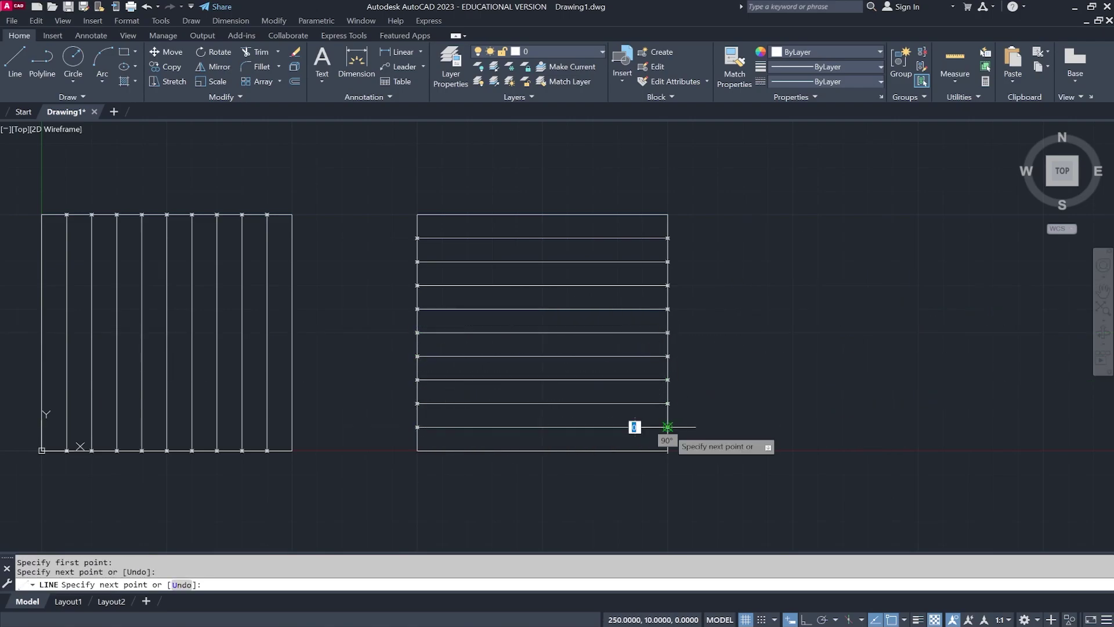
{"action": "left_click", "coordinate": [668, 427]}
{"action": "key", "text": "Return"}
{"action": "mouse_move", "coordinate": [772, 373]}
{"action": "middle_mouse_down"}
{"action": "mouse_move", "coordinate": [796, 366]}
{"action": "mouse_move", "coordinate": [833, 398]}
{"action": "mouse_move", "coordinate": [937, 401]}
{"action": "middle_mouse_up"}
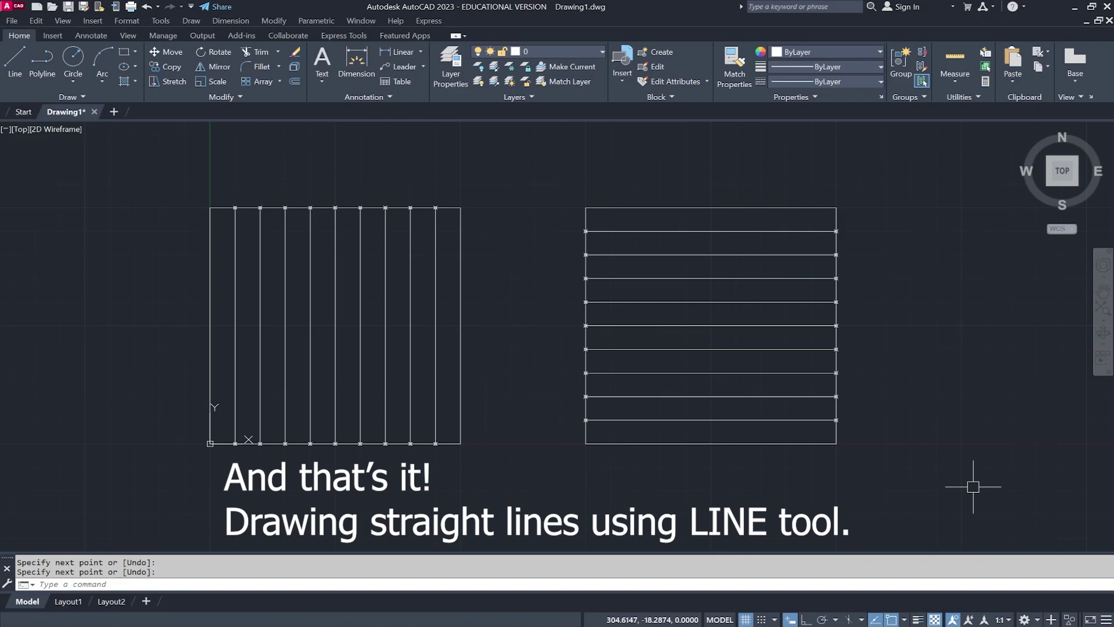